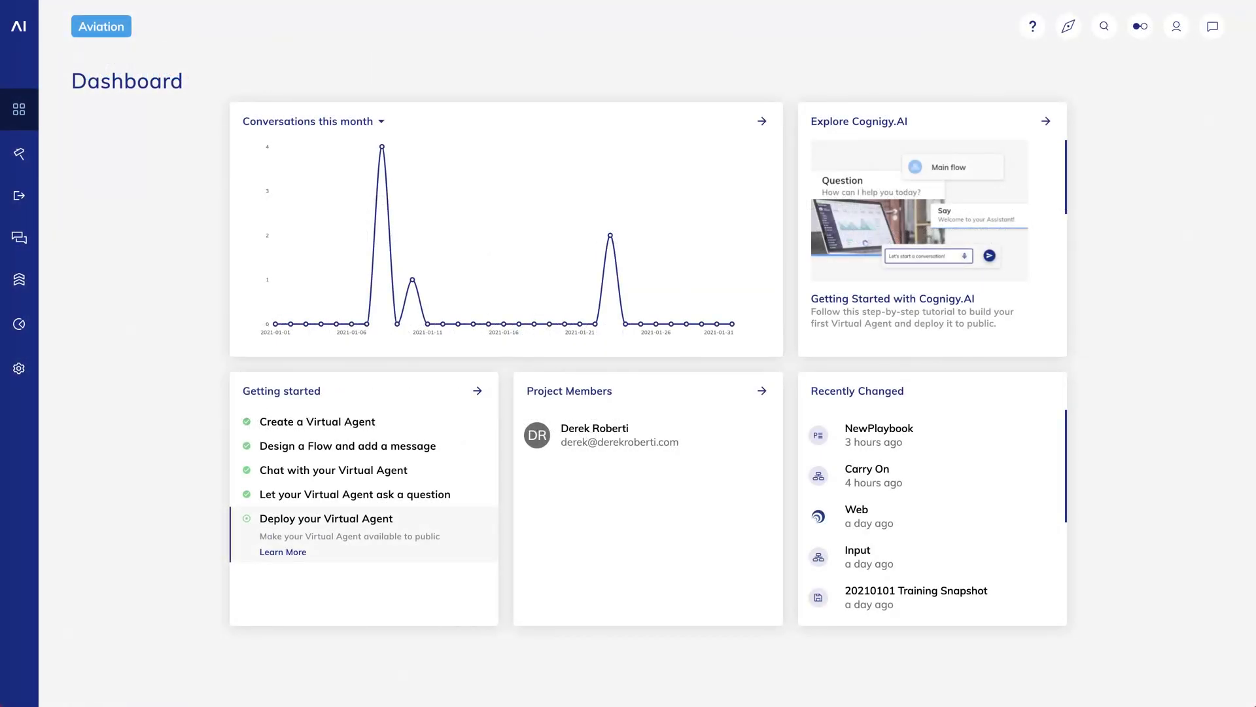
Open the Aviation project's Contact Profiles list from the Manage menu in the sidebar.
mouse_move(18, 371)
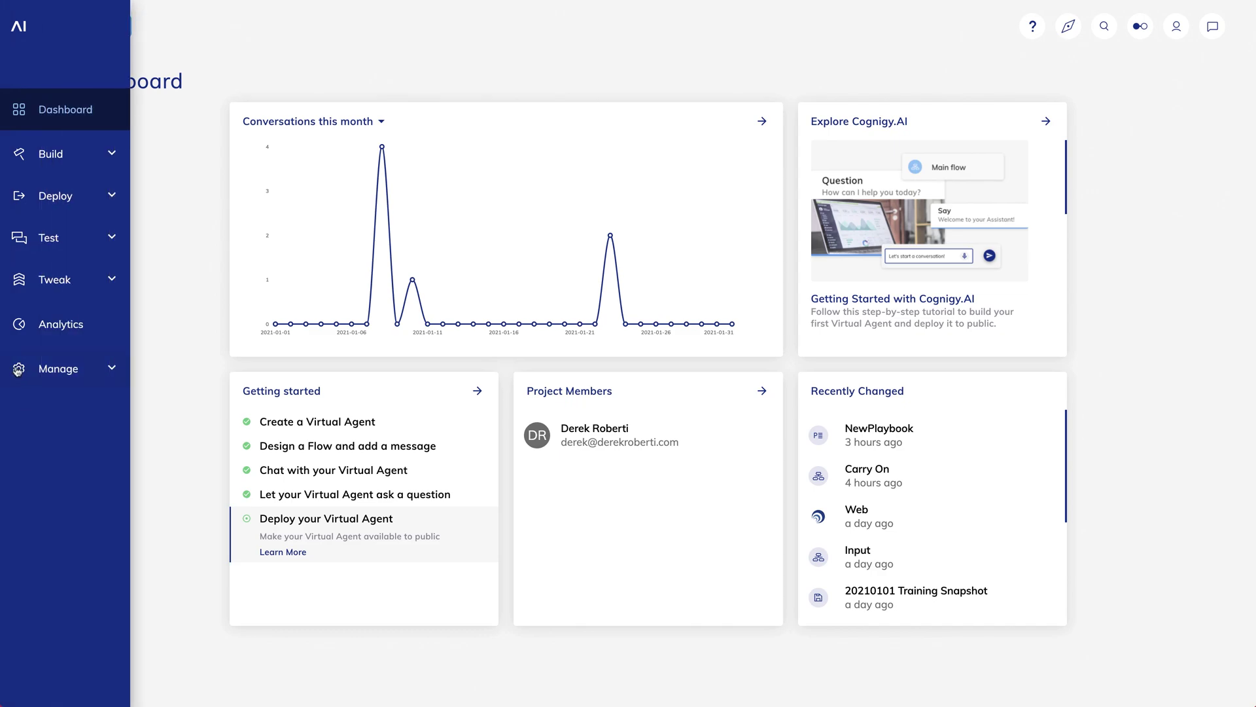
click(61, 369)
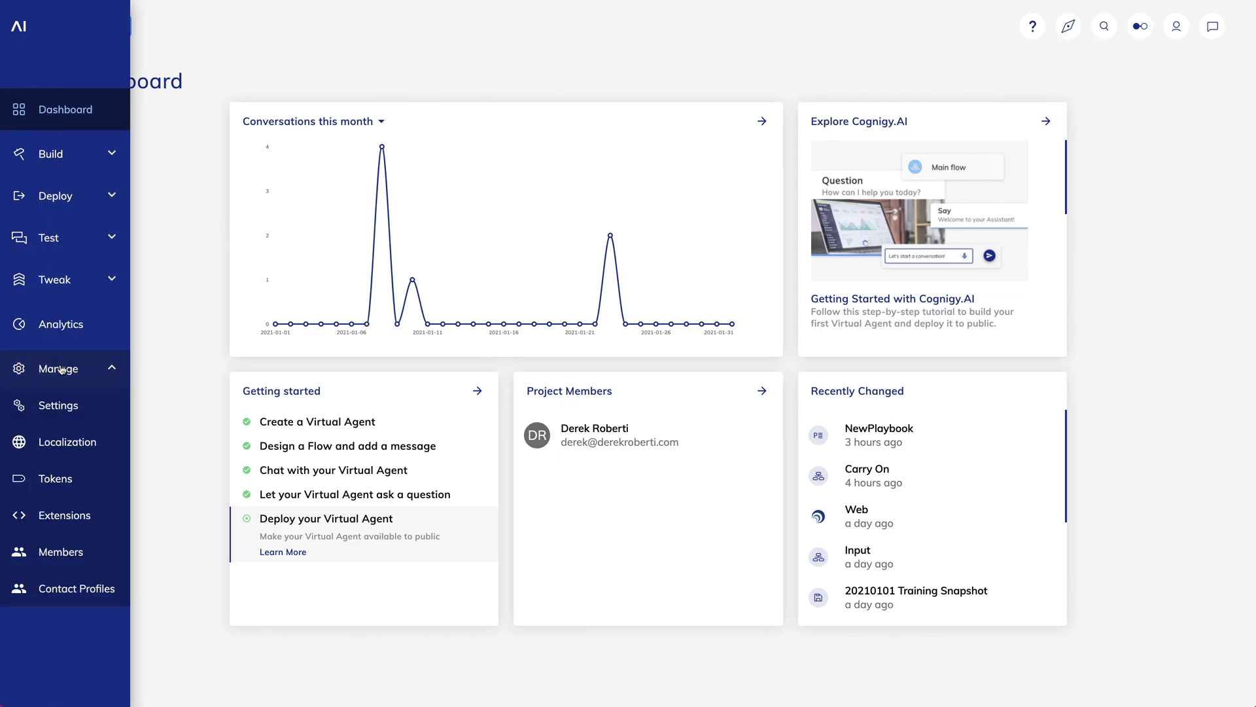
click(80, 602)
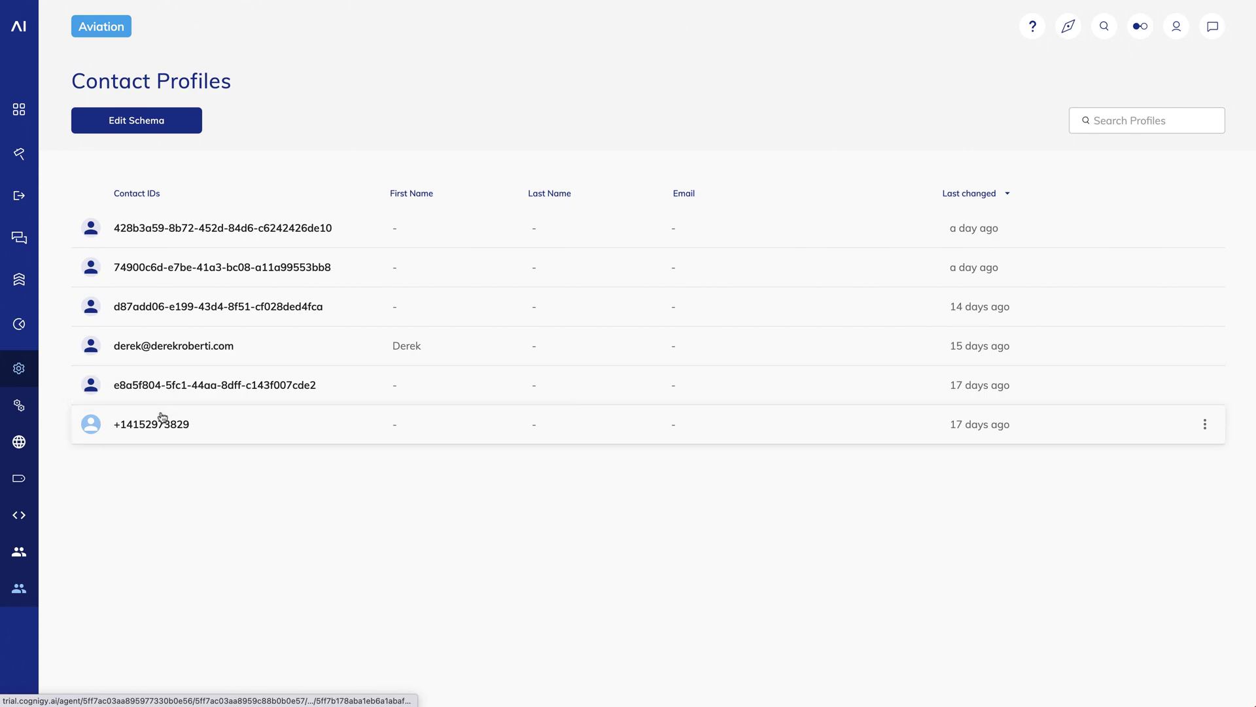
click(169, 354)
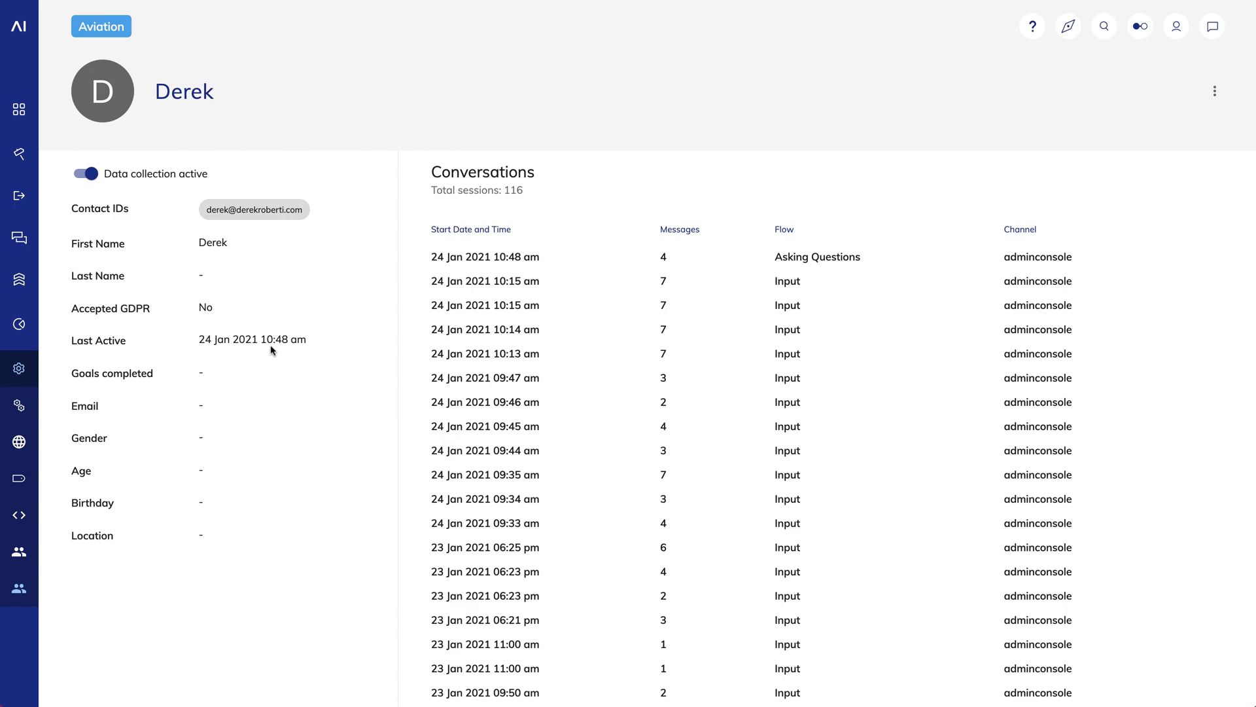
click(477, 287)
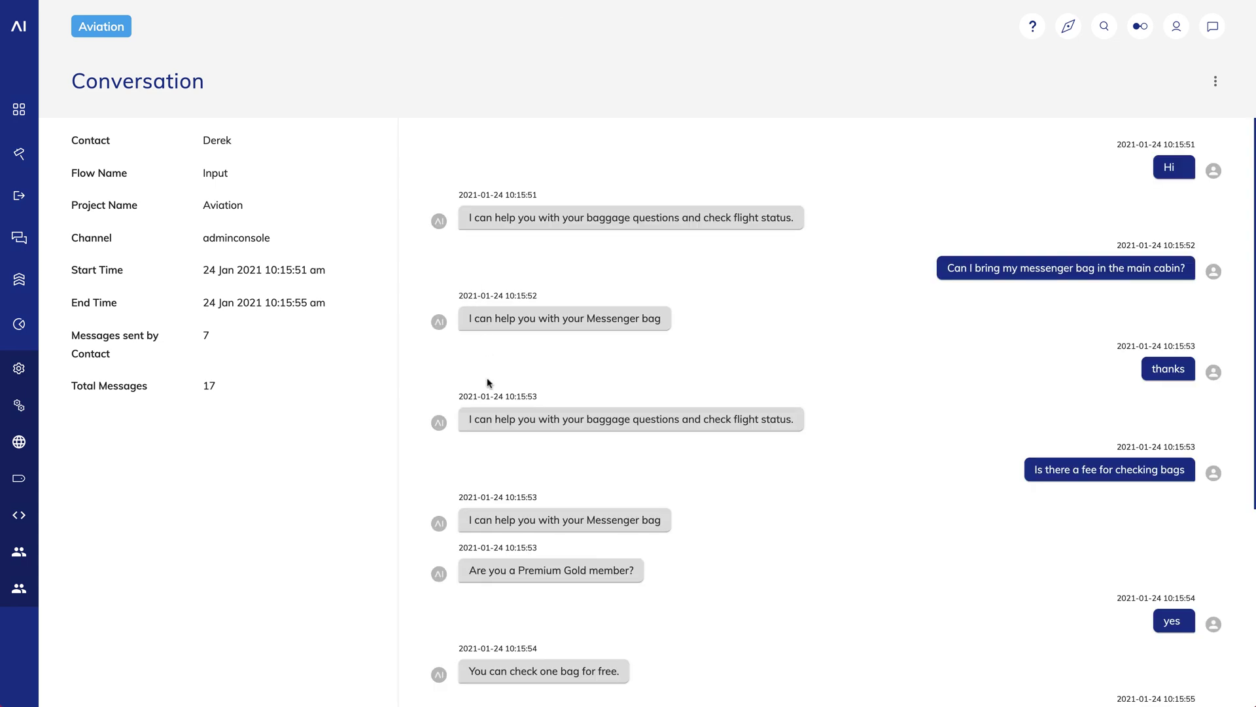
scroll(487, 383, down, 4)
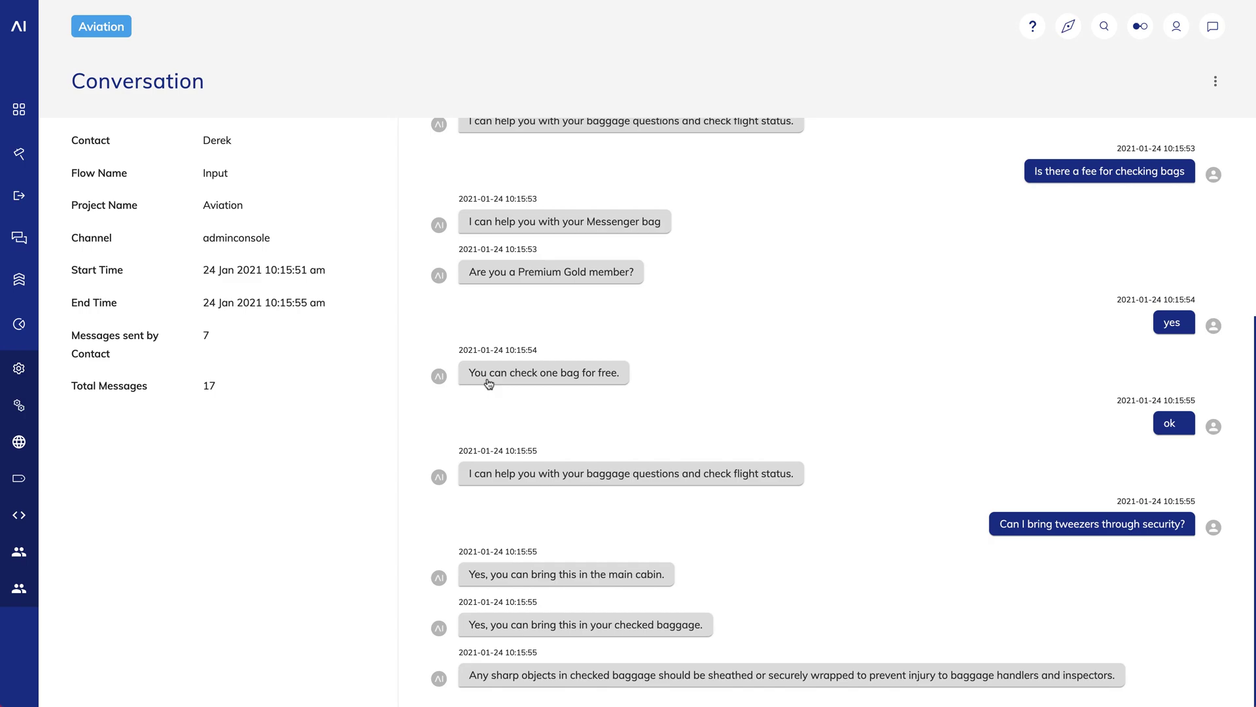
scroll(112, 167, left, 5)
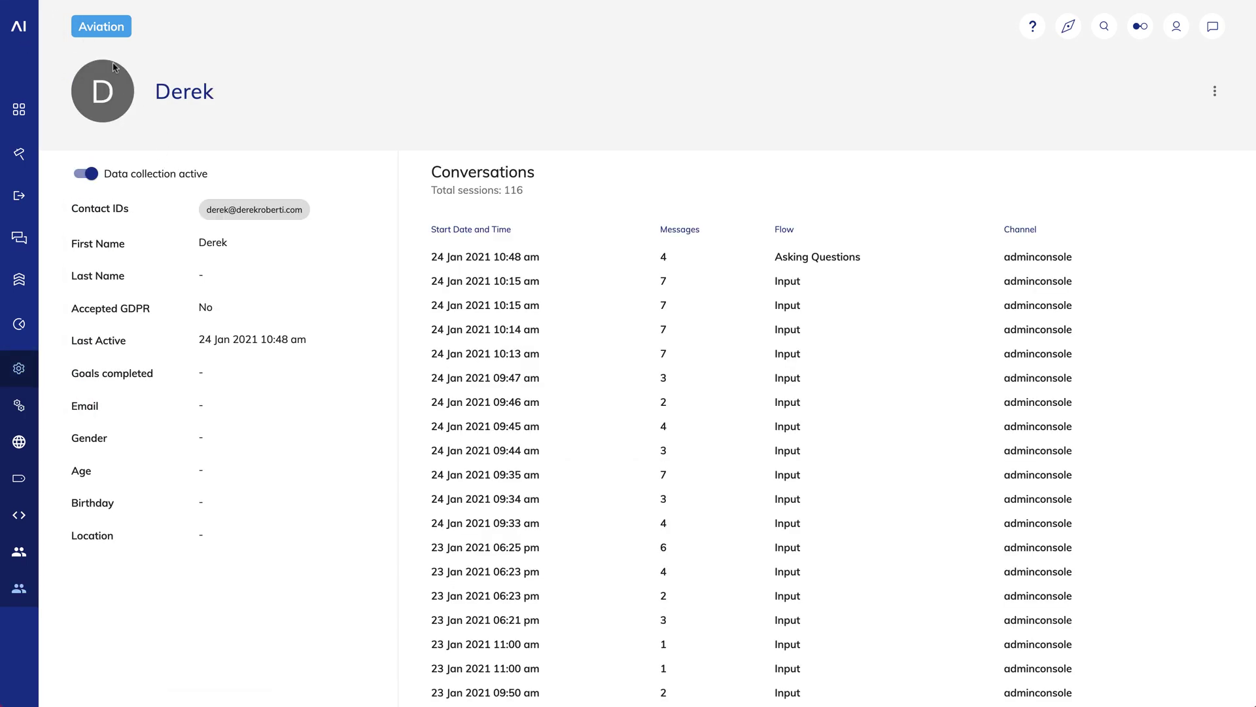
scroll(628, 393, left, 5)
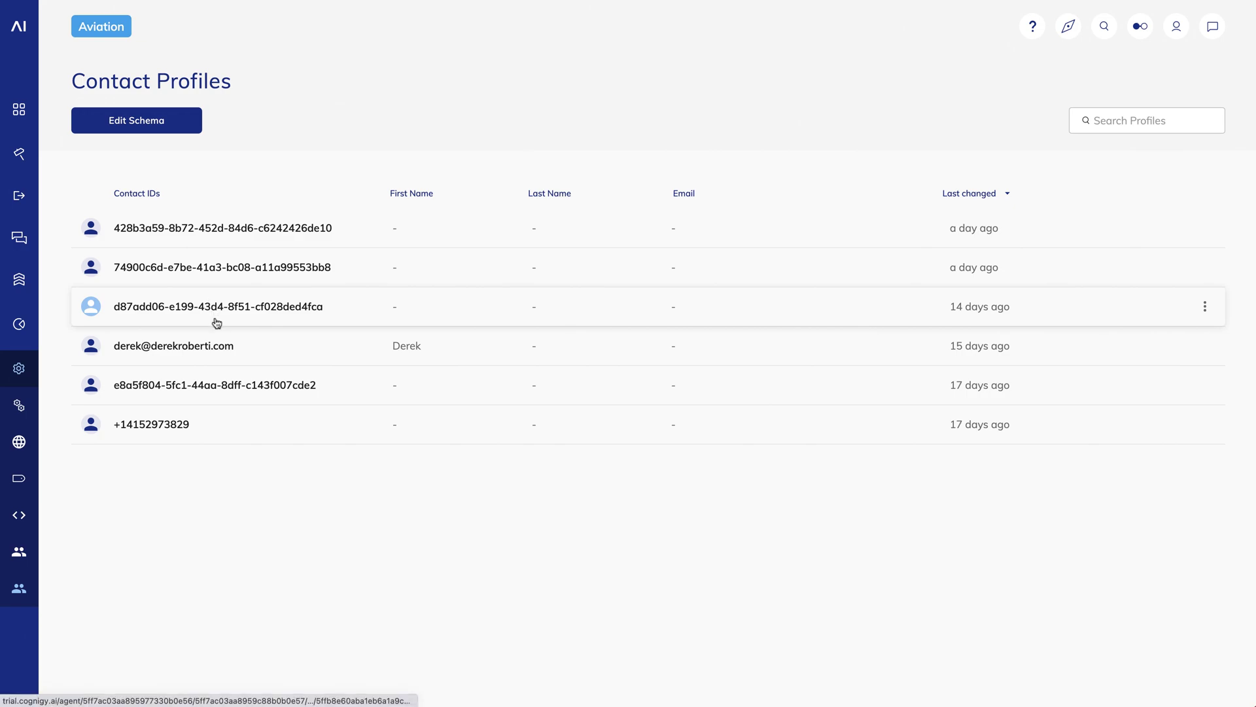
Edit the profile schema and add a new field named 'Flight Number' with internal name 'flight_number'.
click(145, 125)
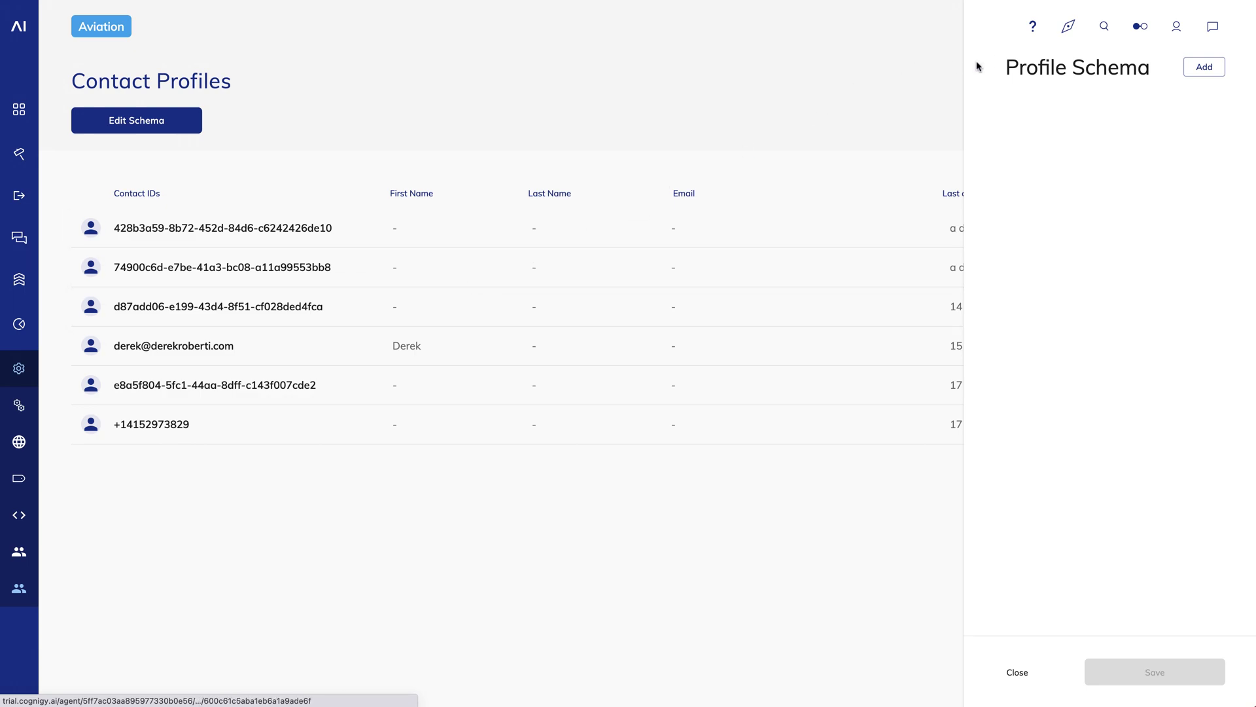
click(1209, 72)
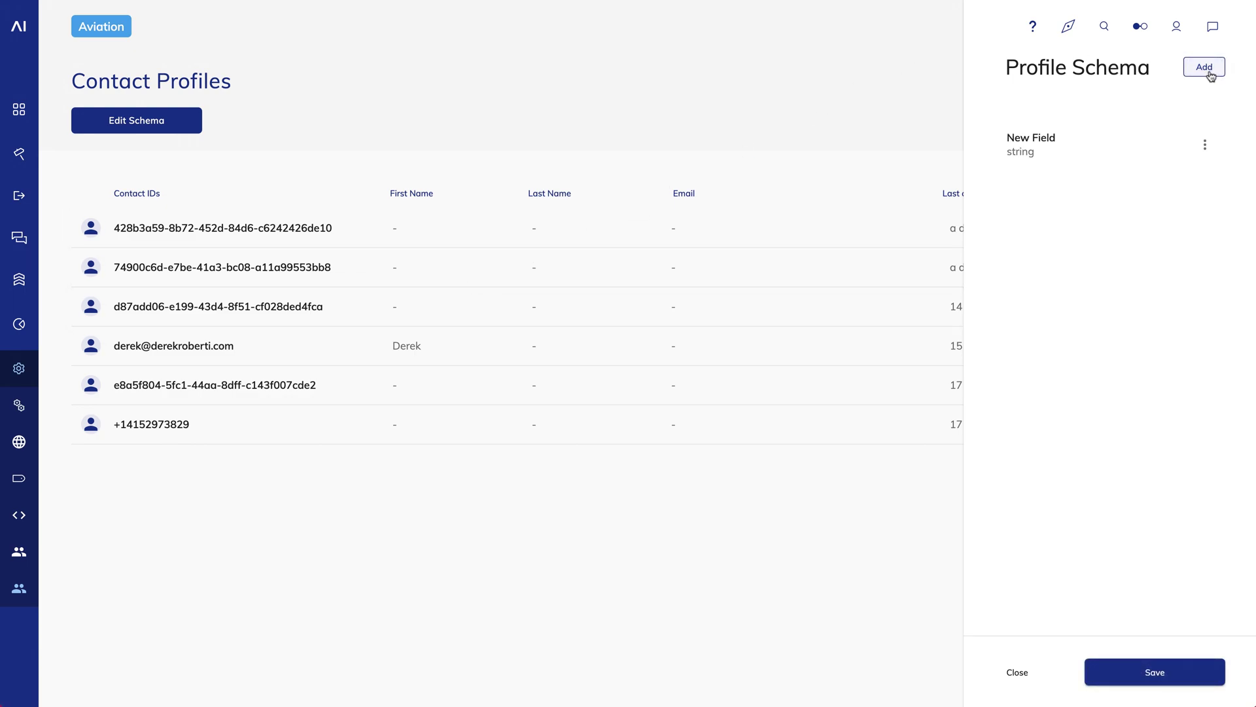
click(1207, 149)
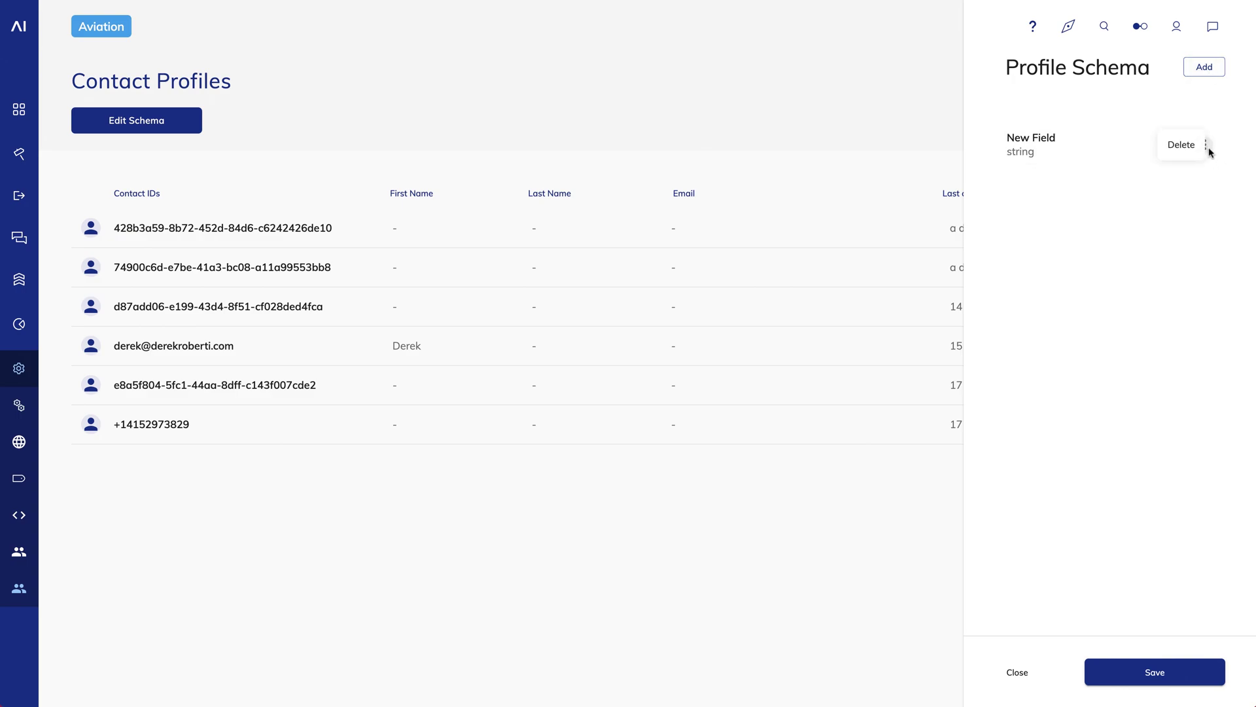
click(1040, 147)
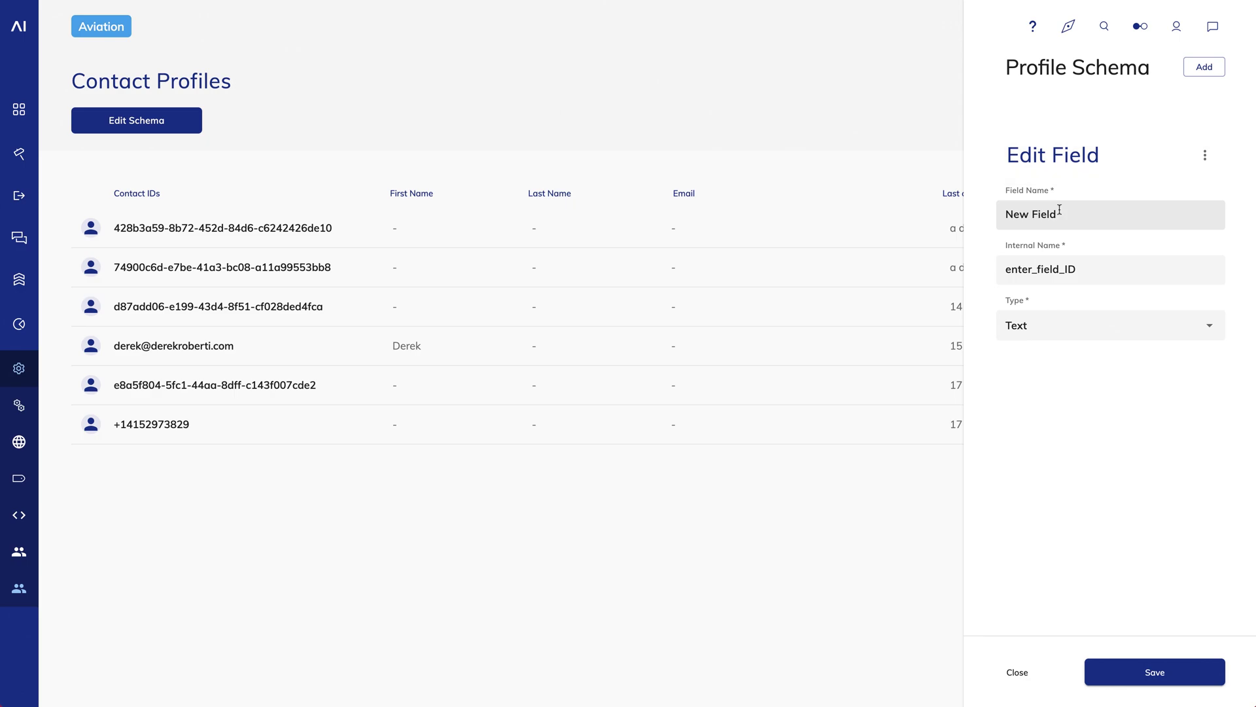
drag(1068, 213, 967, 214)
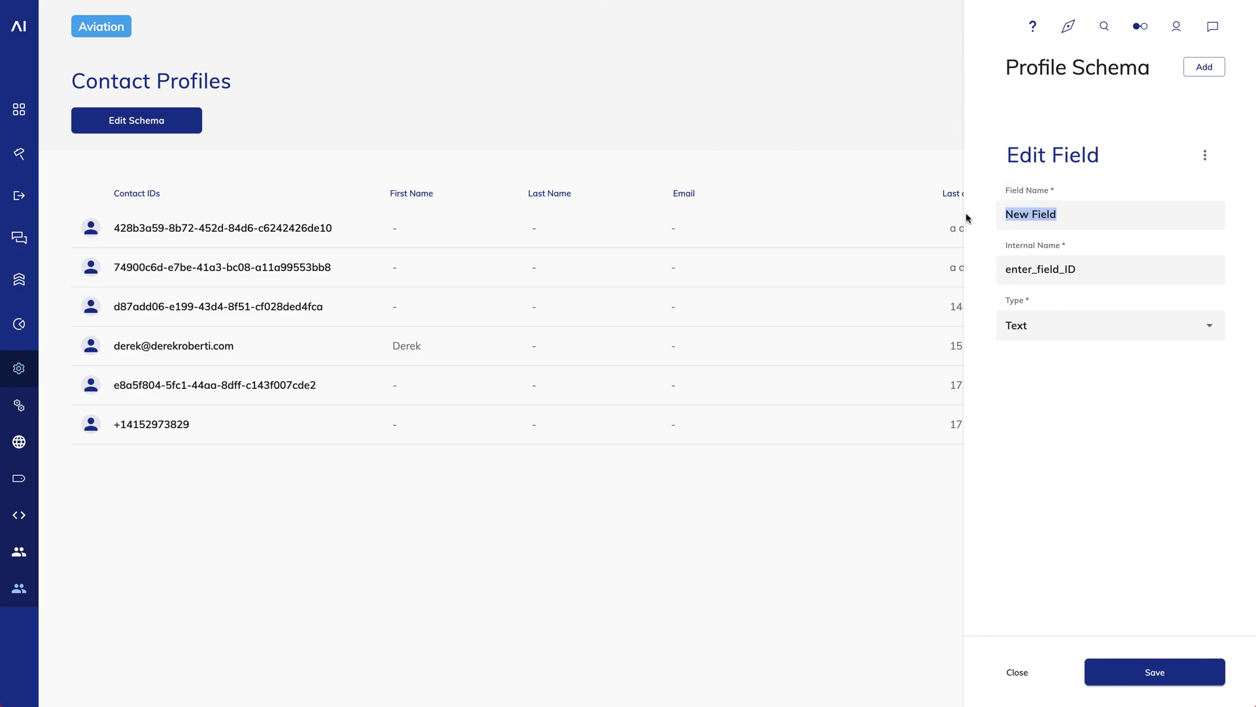
text(Flight Numb)
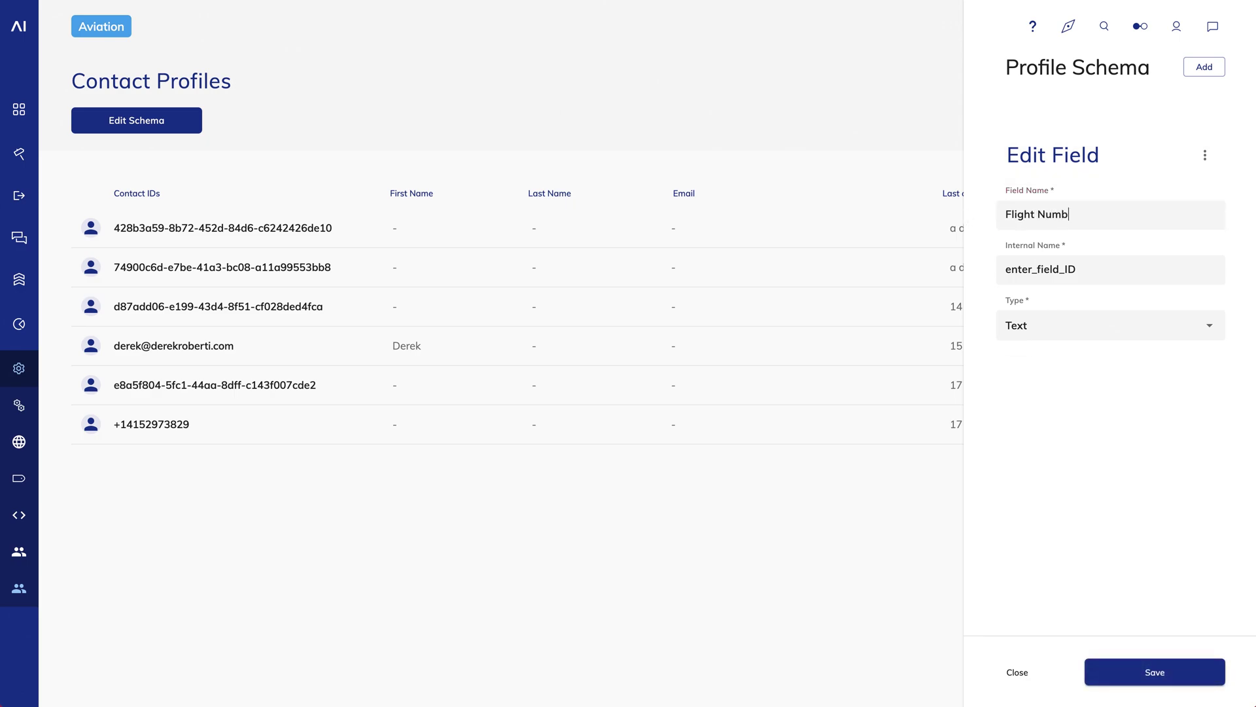
text(er)
key(Tab)
text(flight_number)
Keep Text as the Flight Number field type and save the profile schema.
click(1210, 327)
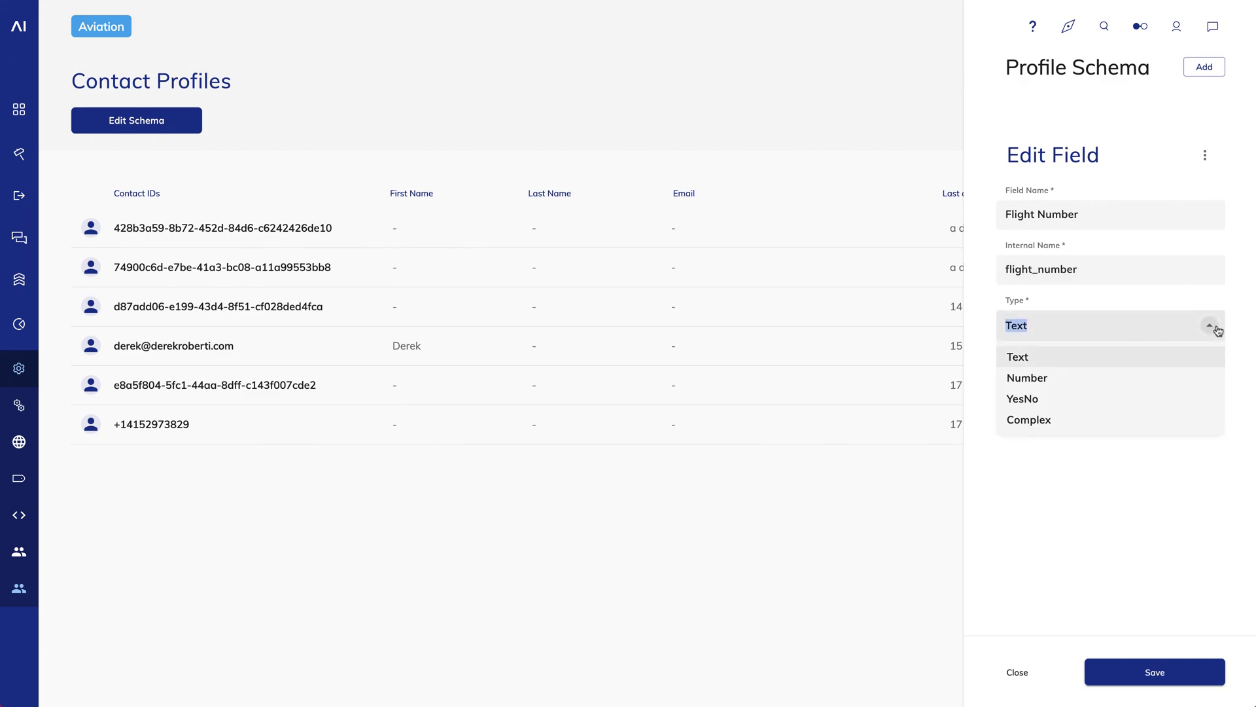
click(1114, 361)
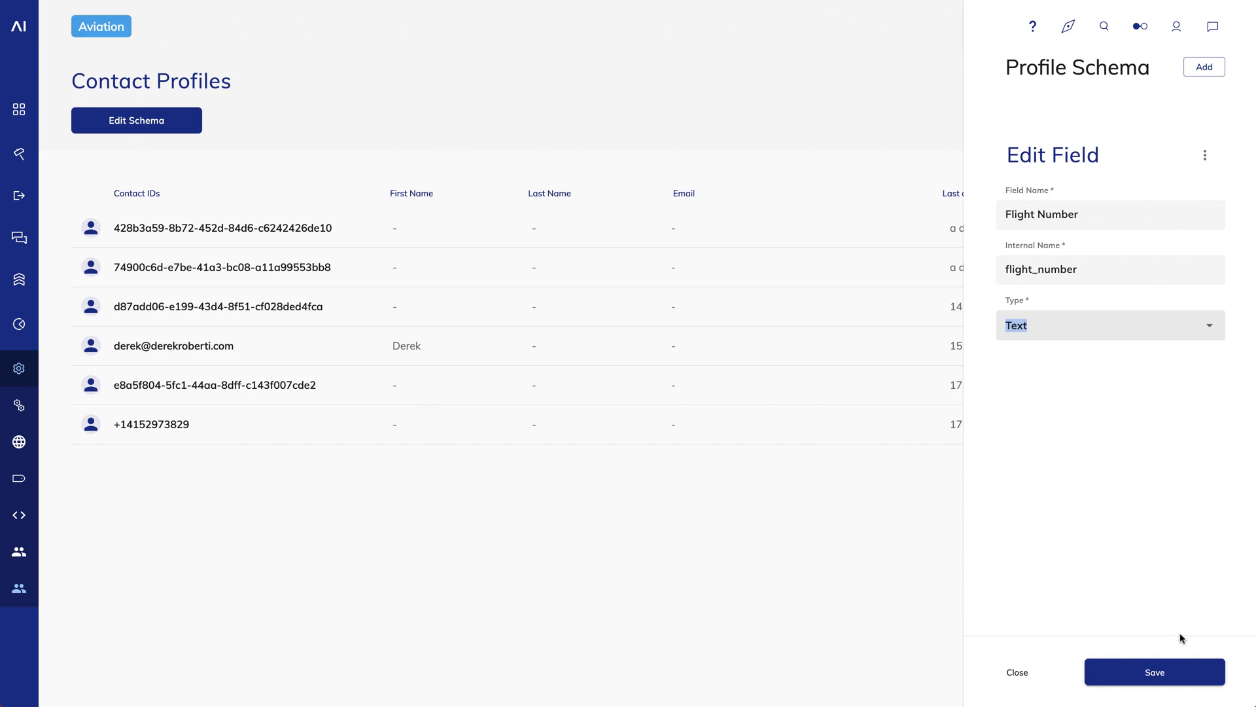
click(1161, 675)
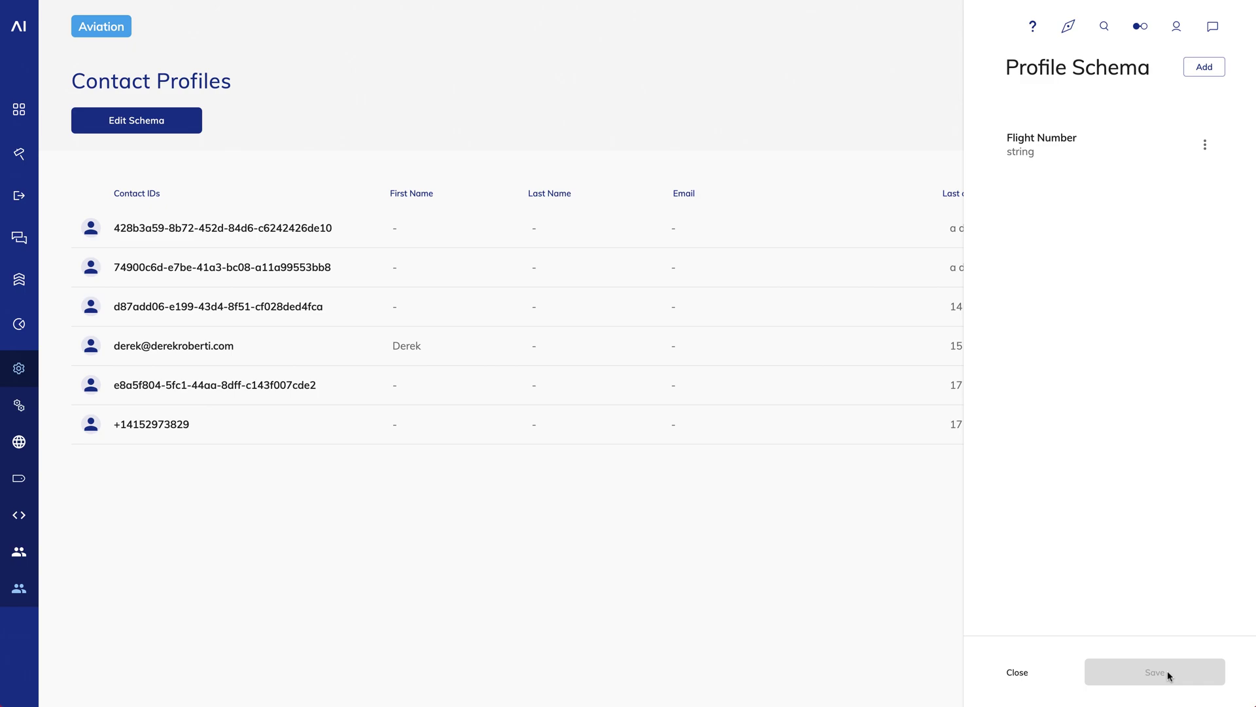
click(39, 157)
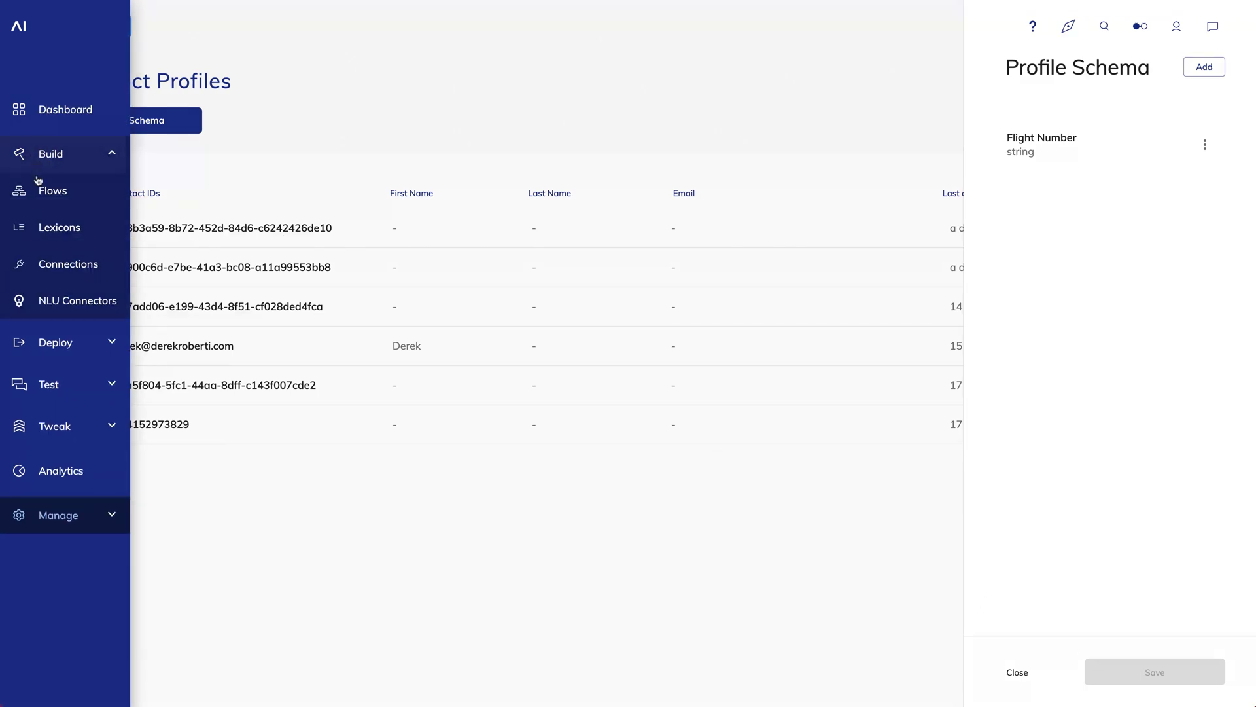
Create a new flow named 'Profiles'.
click(40, 190)
click(97, 118)
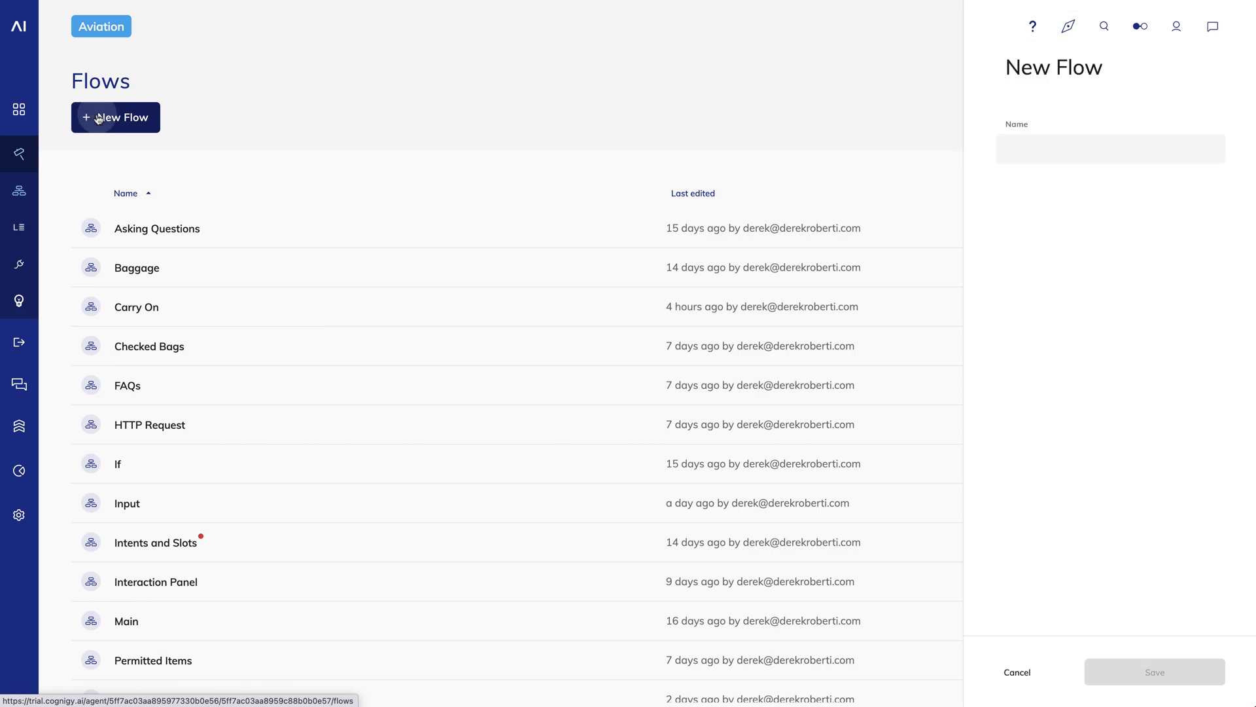
text(Profile)
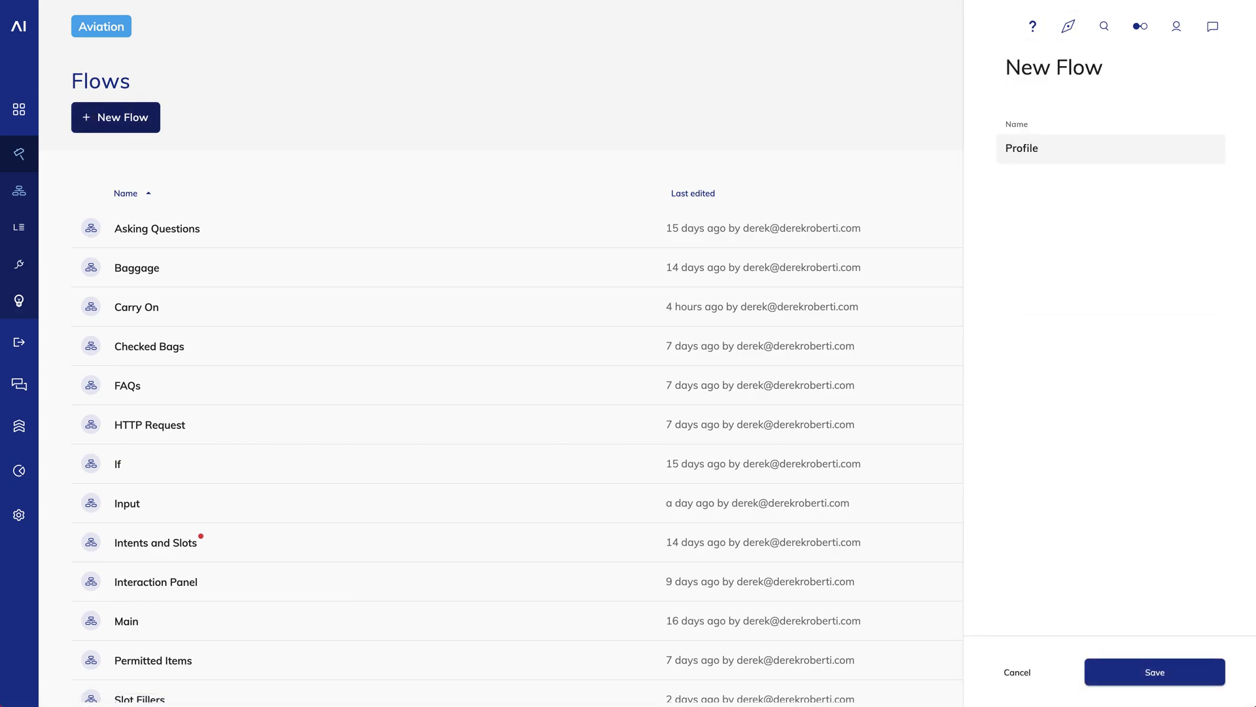
text(s)
key(Return)
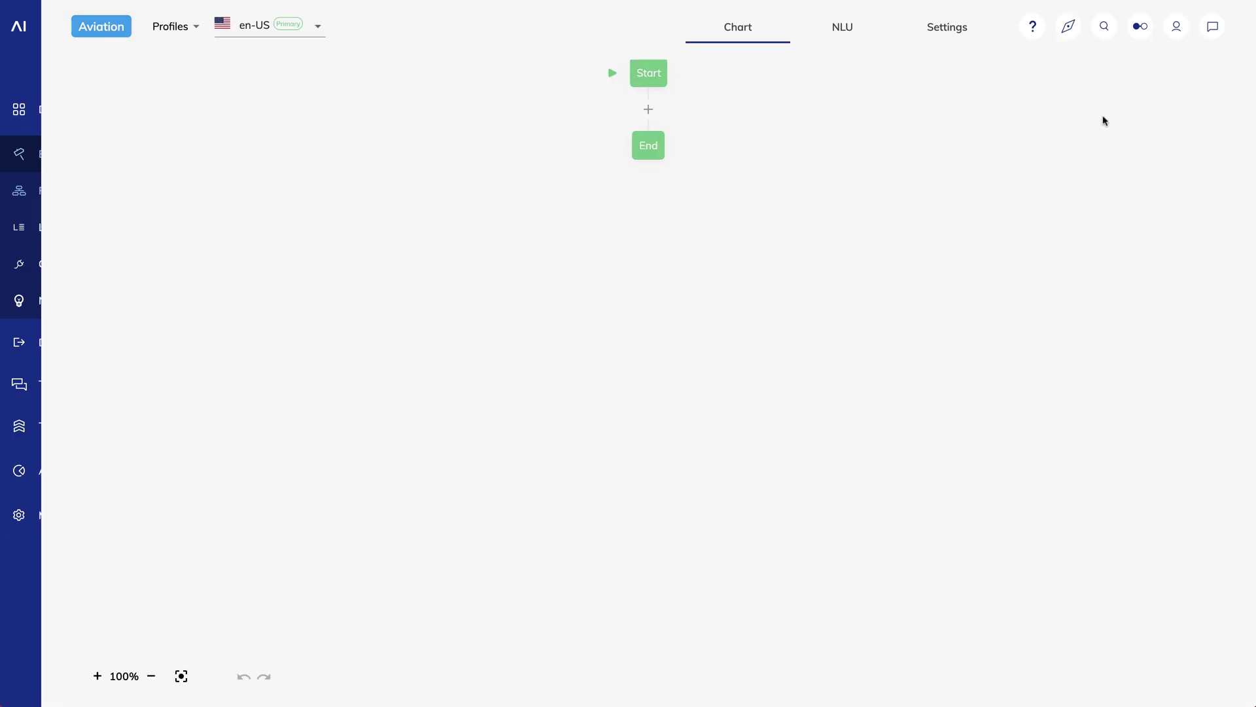
Send 'hi' to the Profiles flow in the test chat and view the session info.
click(1210, 29)
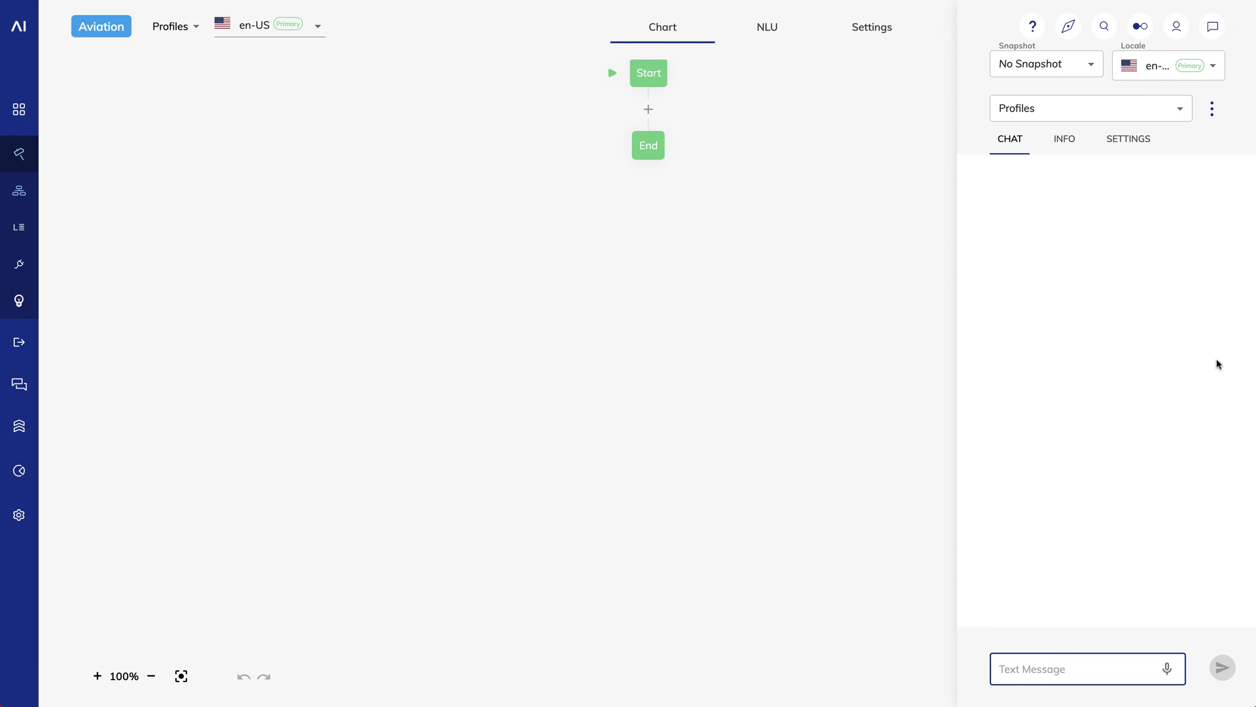
text(hi)
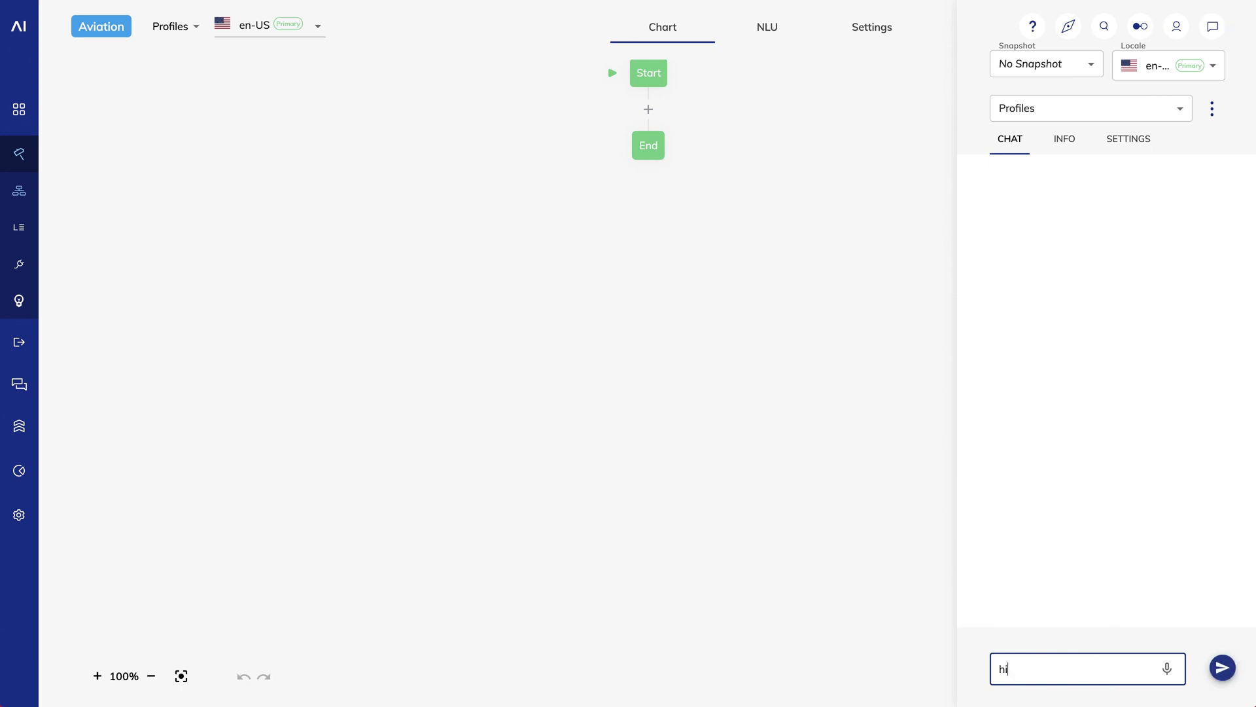
key(Return)
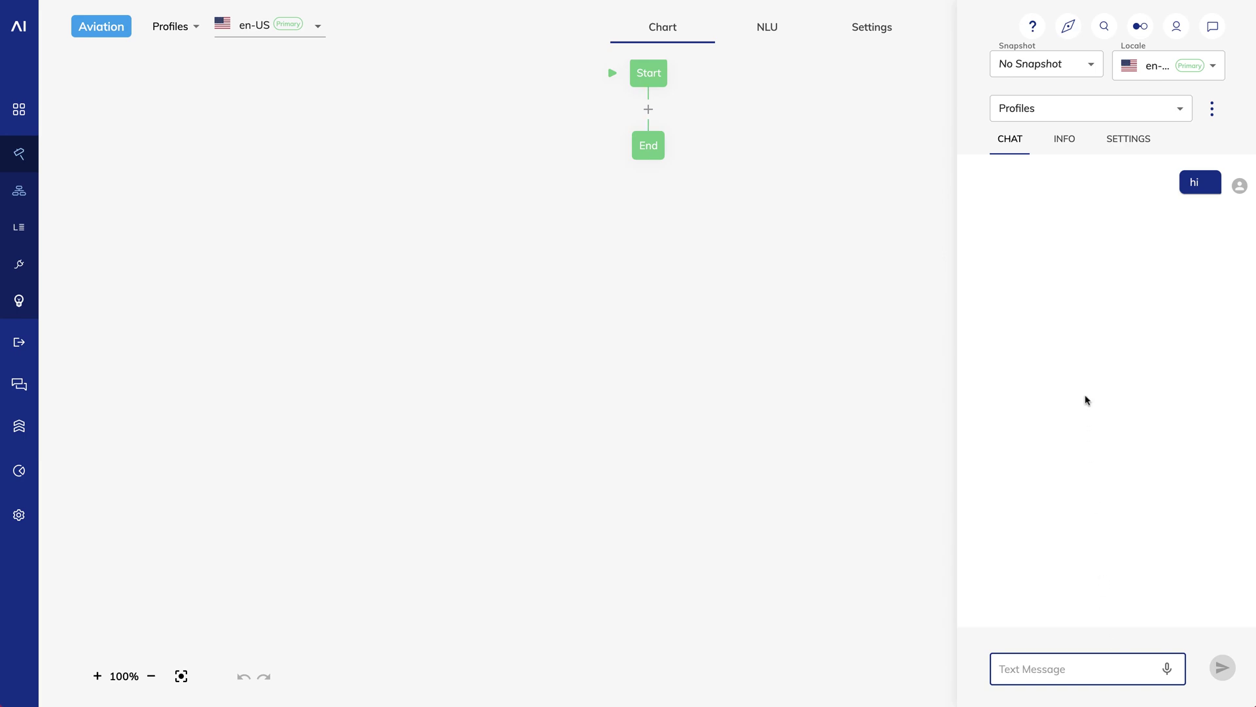
click(1060, 138)
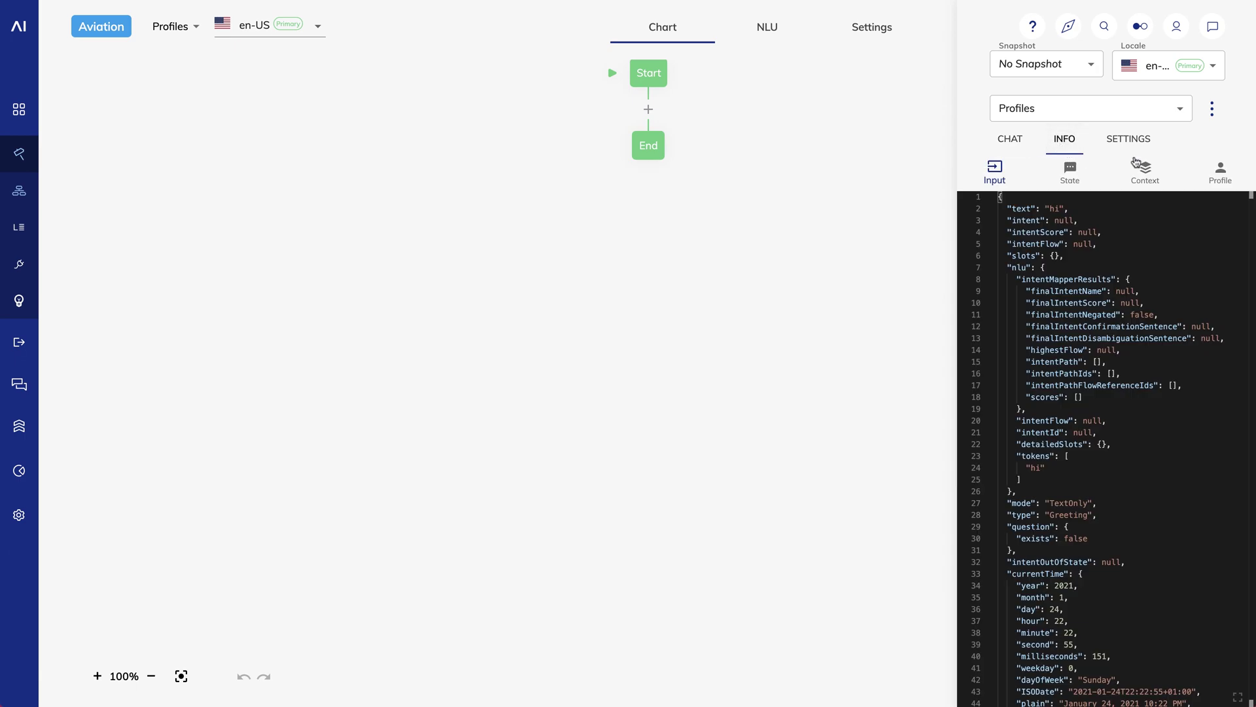
Show the Profile sub-tab with the contact's first name, age 0 and profileId.
click(1220, 182)
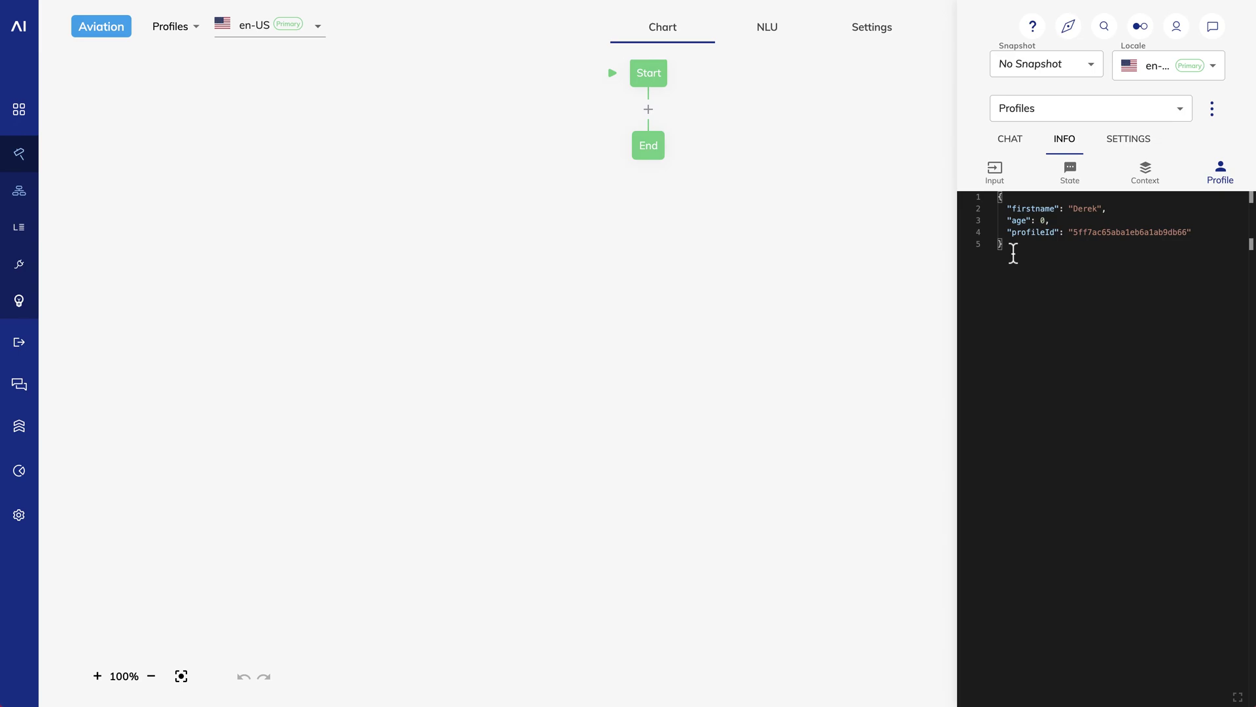
Add a Say node after Start that outputs 'Hello' plus the Profile First Name token, and save it.
click(648, 110)
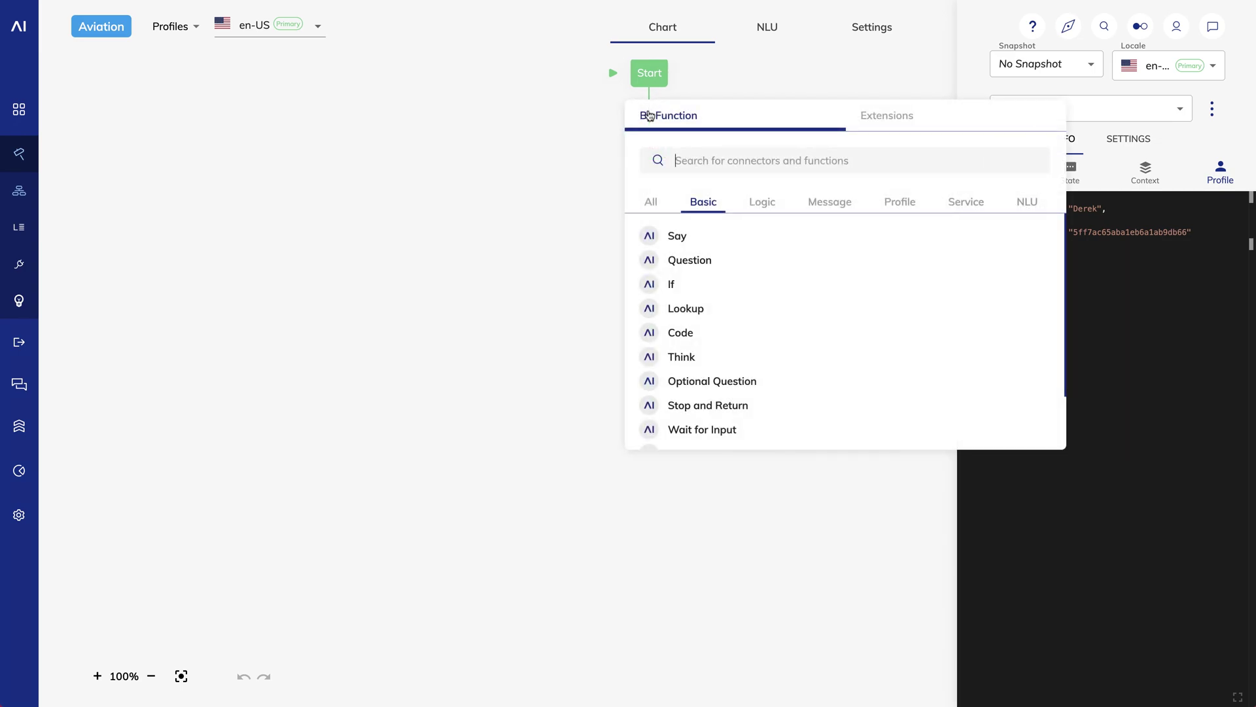
click(690, 245)
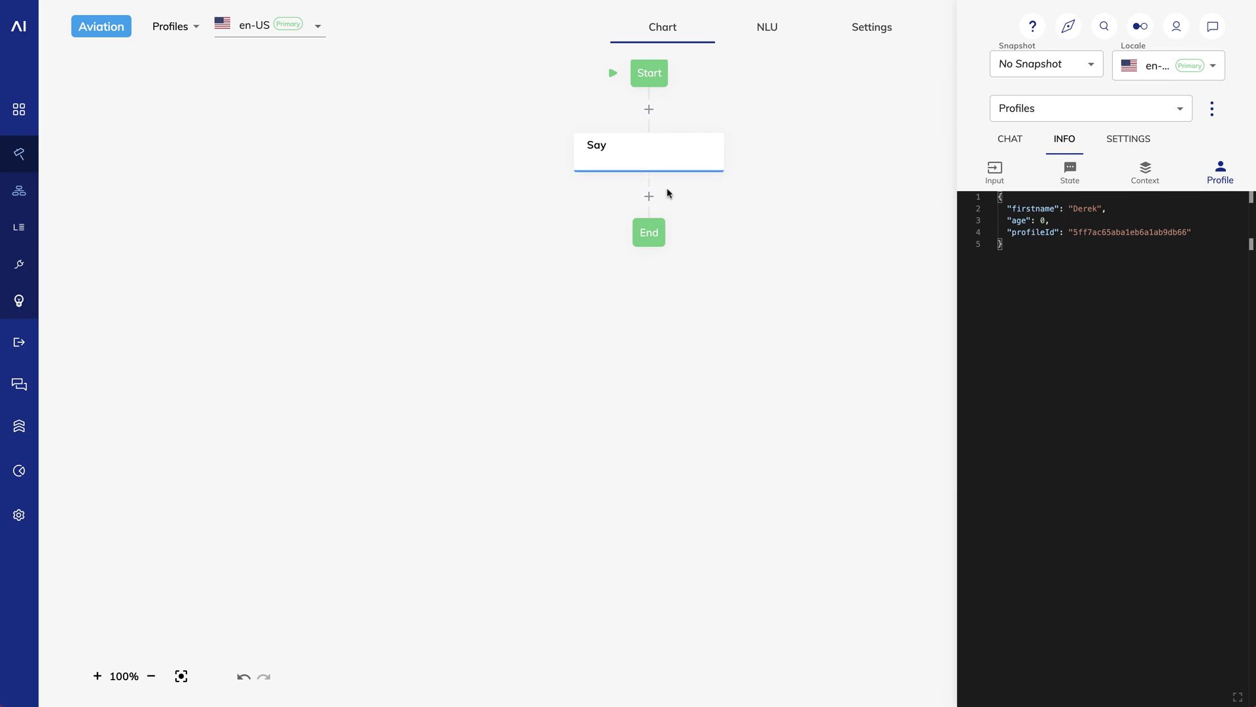
click(634, 162)
click(741, 278)
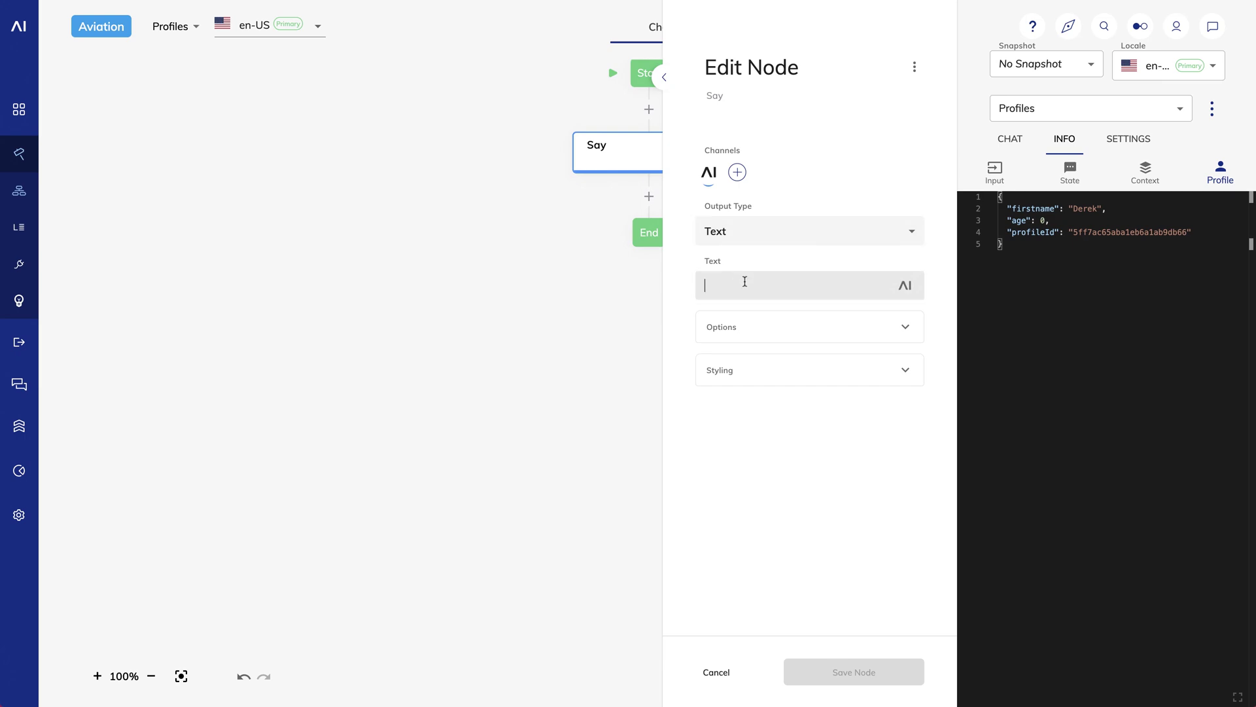
text(Hello)
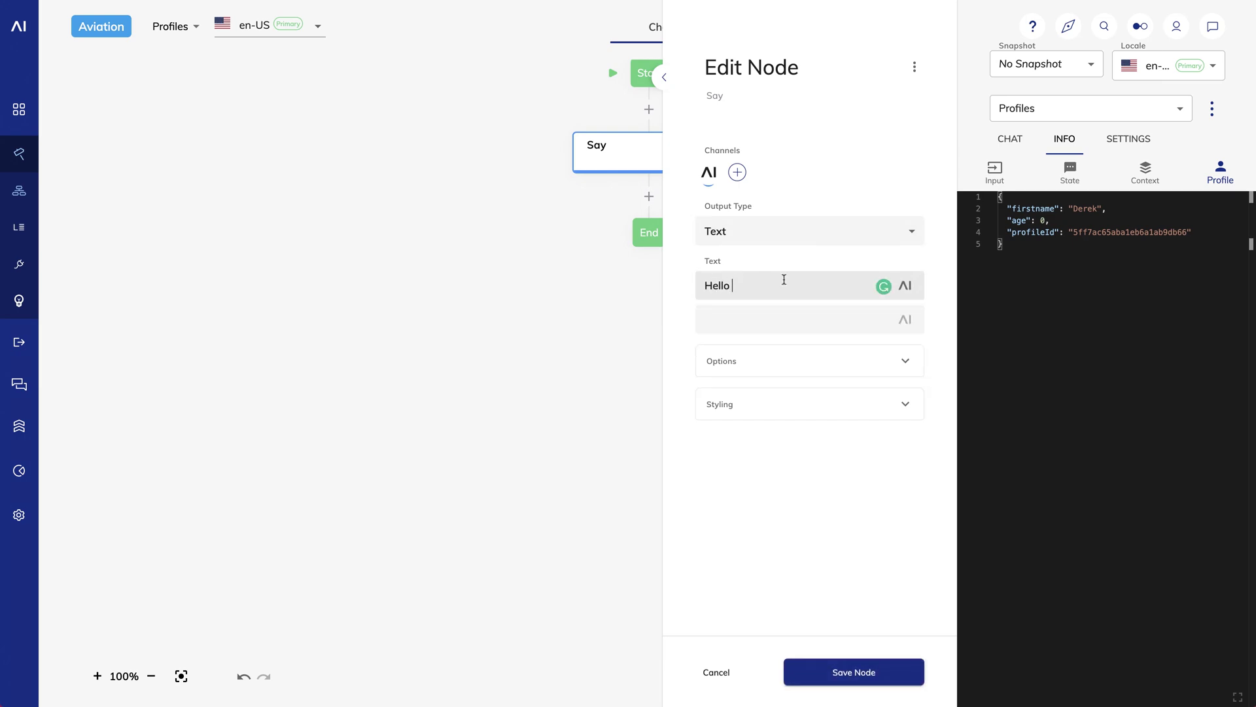
click(905, 285)
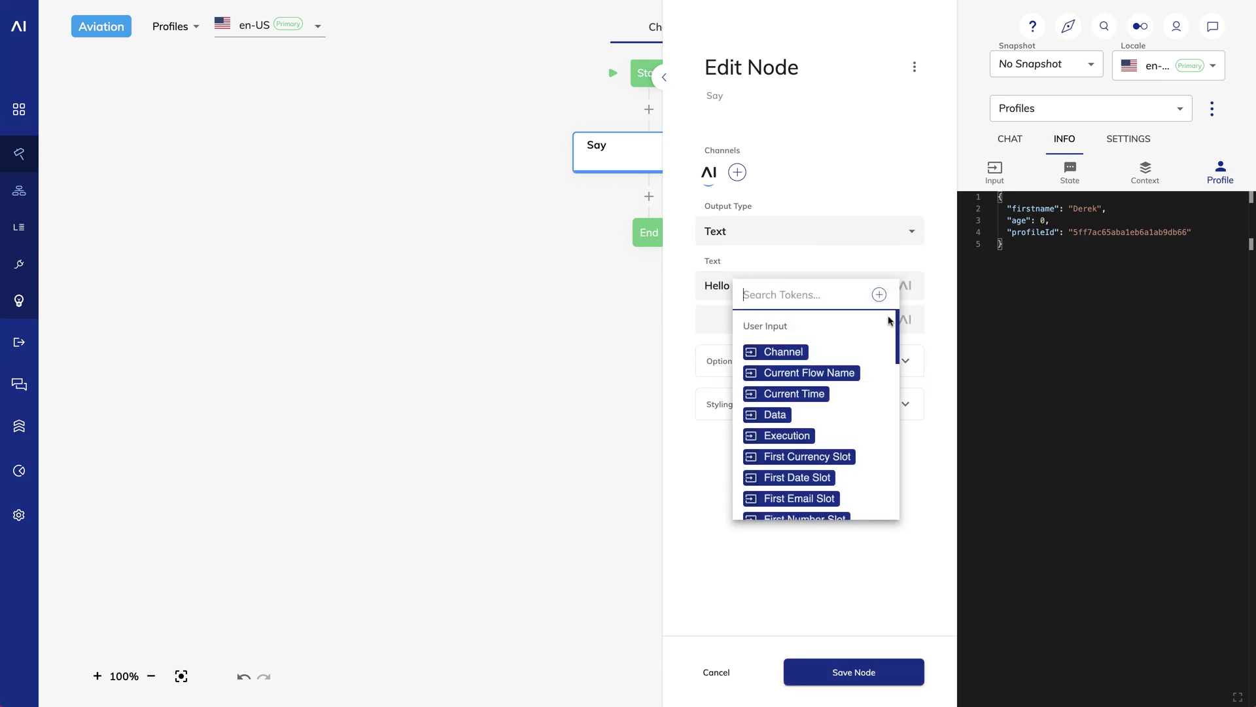
text(first)
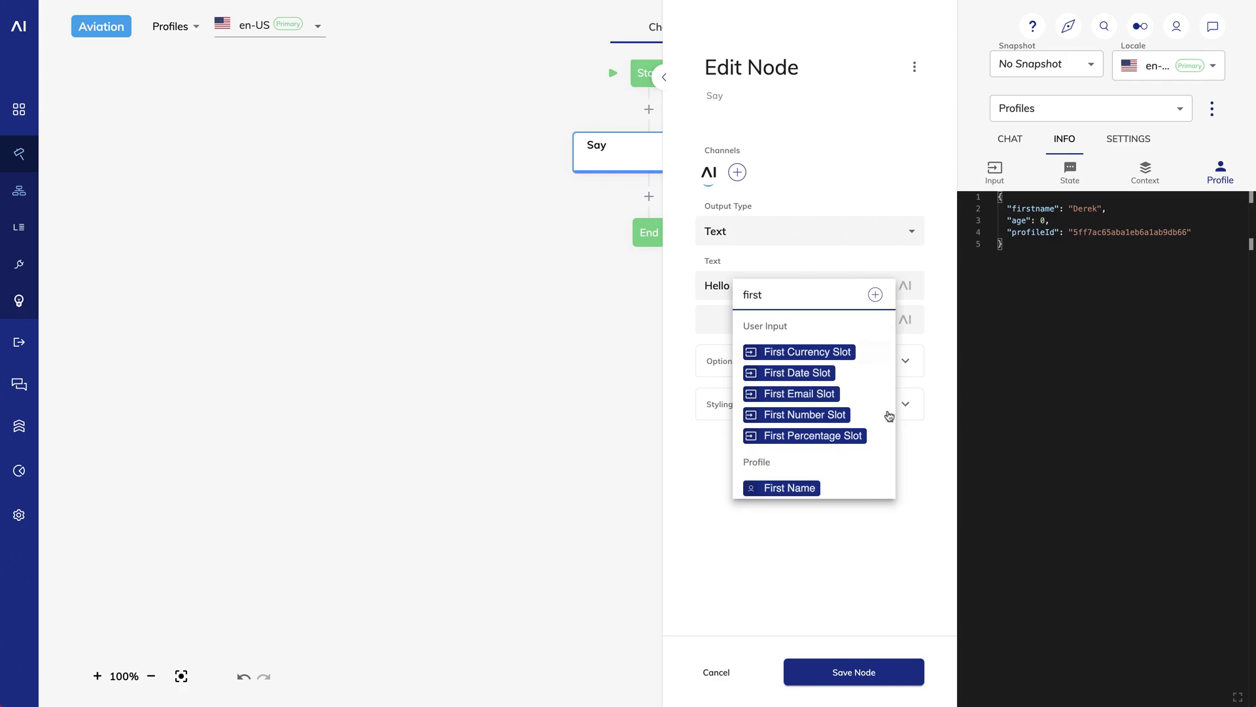
click(788, 488)
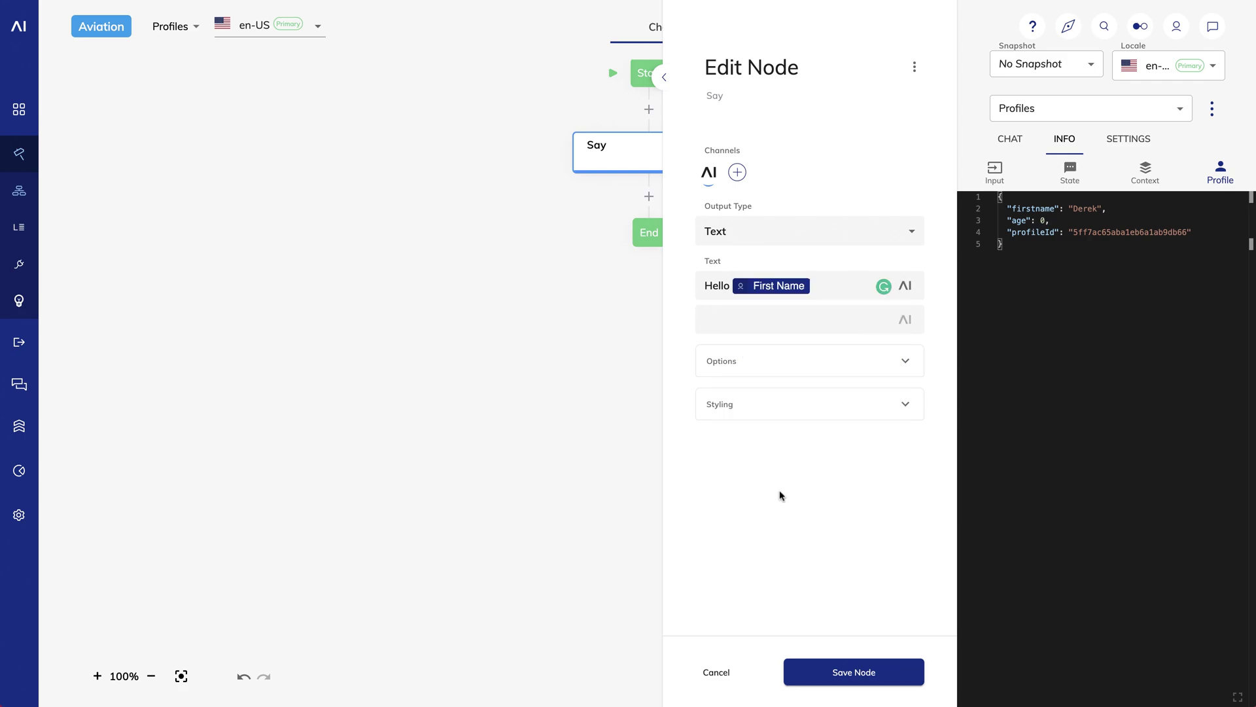
click(823, 678)
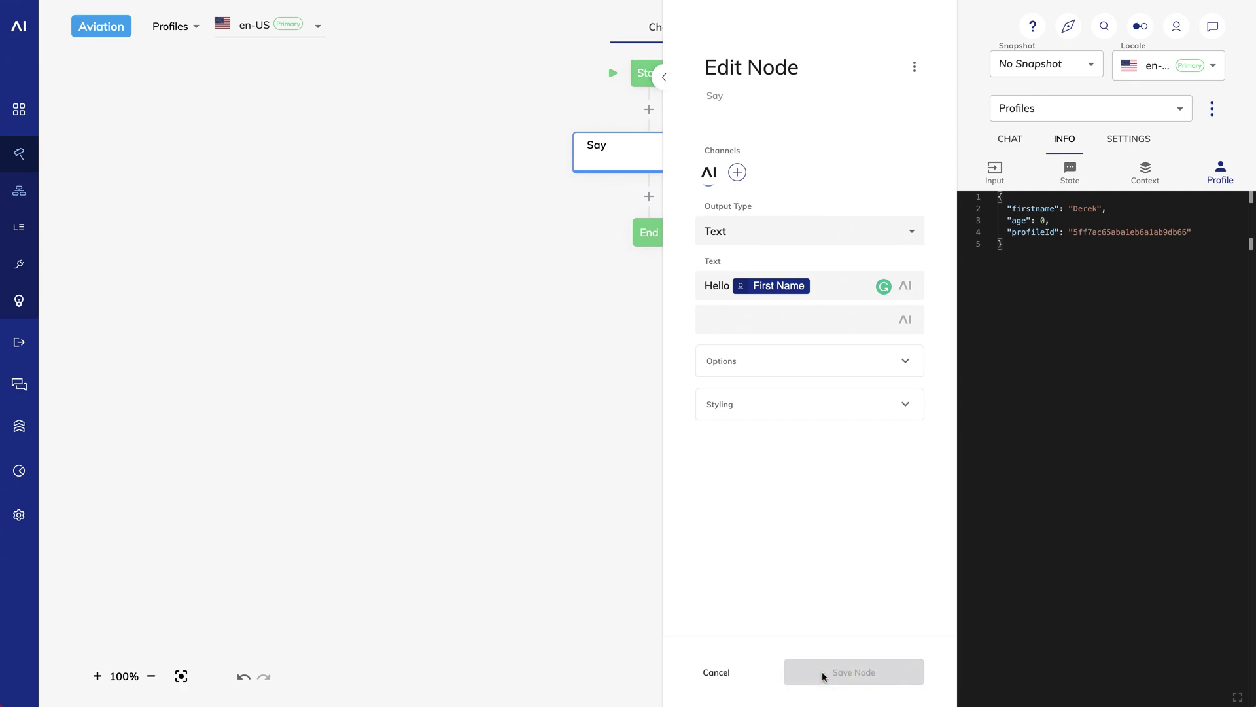
Send 'hi' in the test chat to check the personalised greeting.
click(1008, 138)
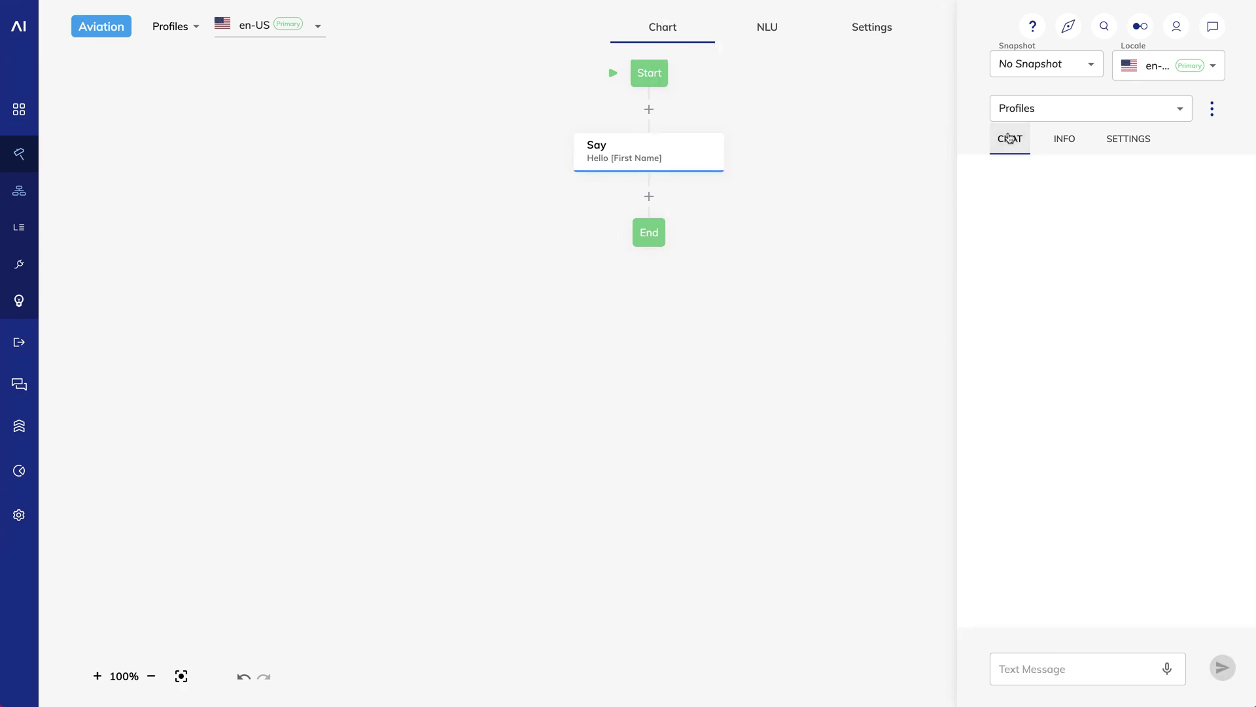
text(hi)
key(Return)
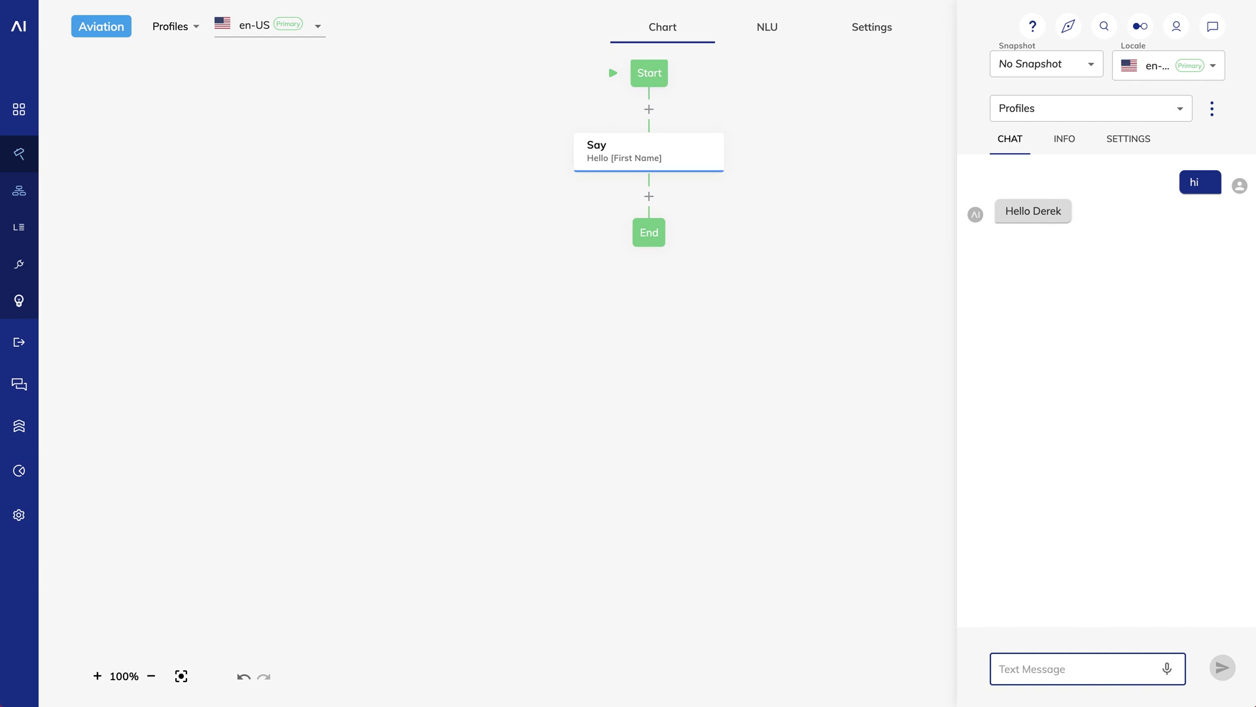
Change the Say text to 'Hello {{ profile.firstname }}' and save the node.
click(639, 165)
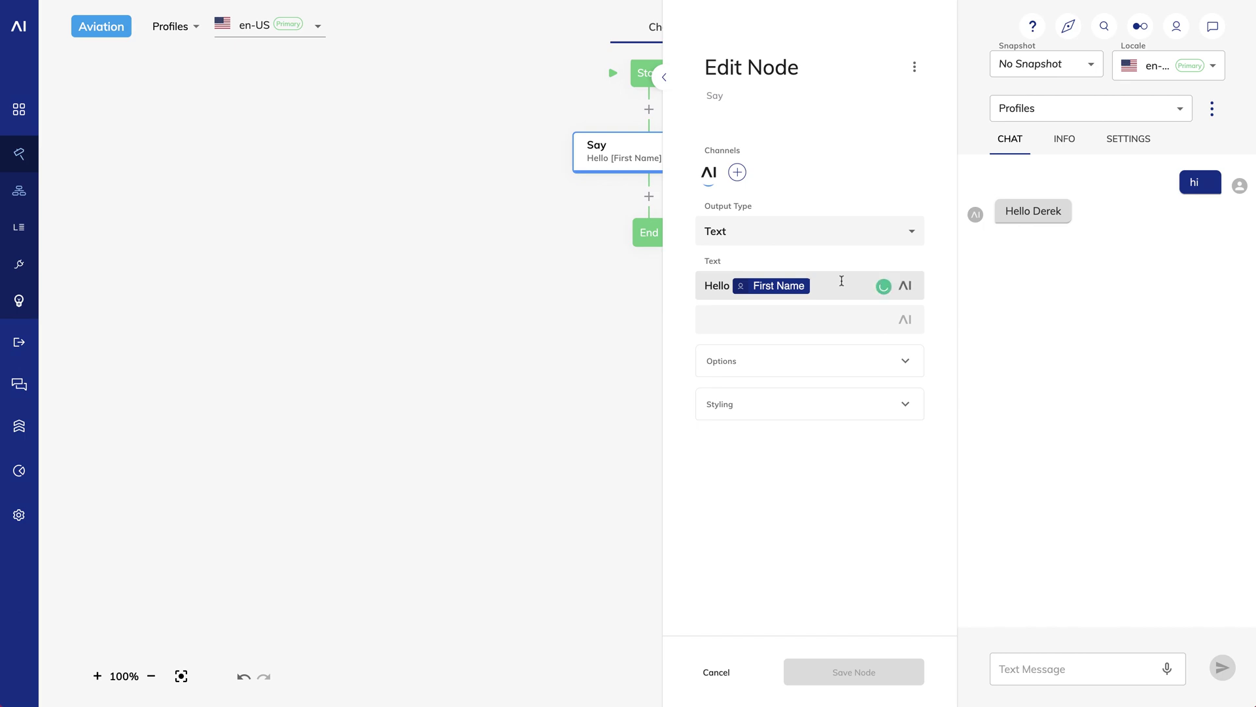
click(841, 280)
key(BackSpace)
text({)
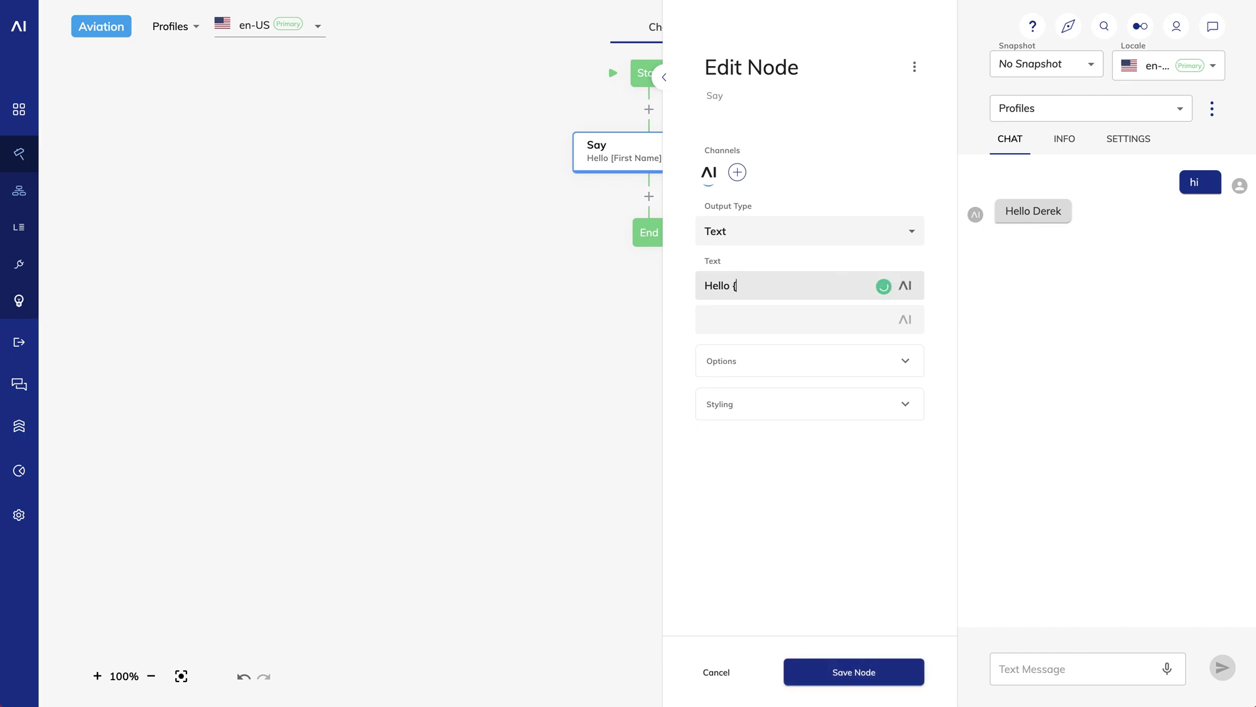
text({ profile.firstname }})
click(850, 672)
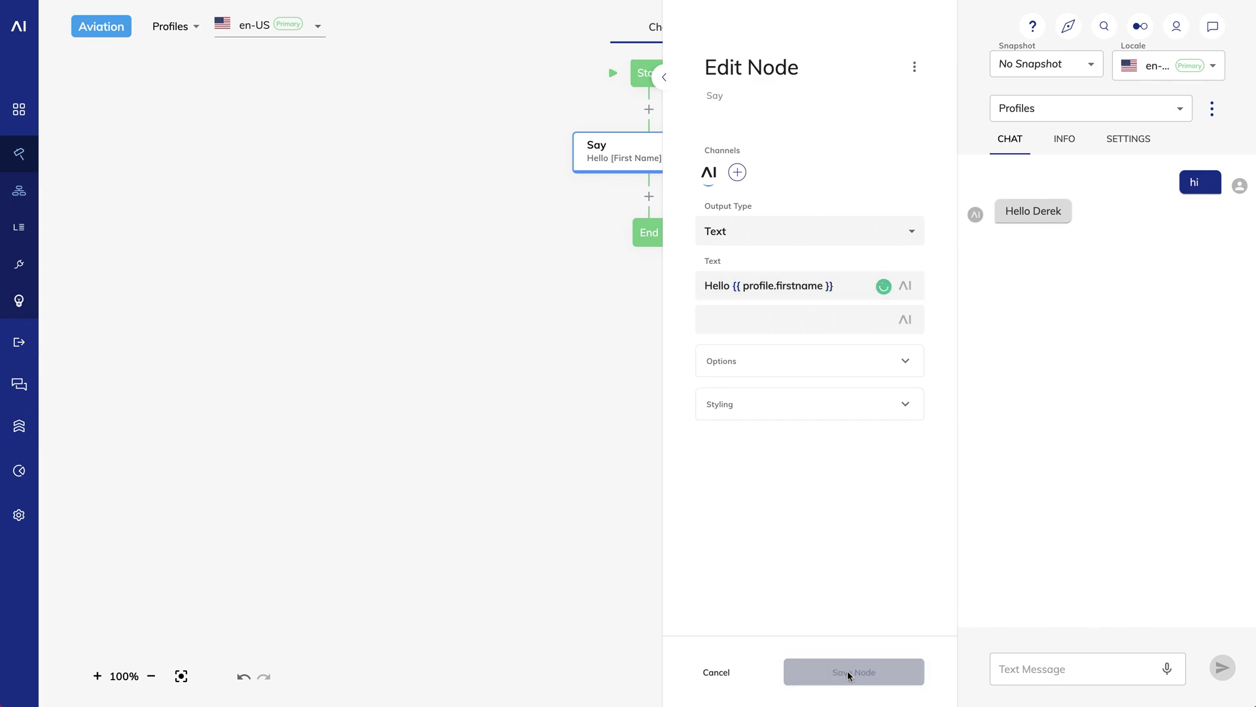
Send 'hi' in the test chat, then view the stored contact profile data.
click(1051, 669)
text(hi)
key(Return)
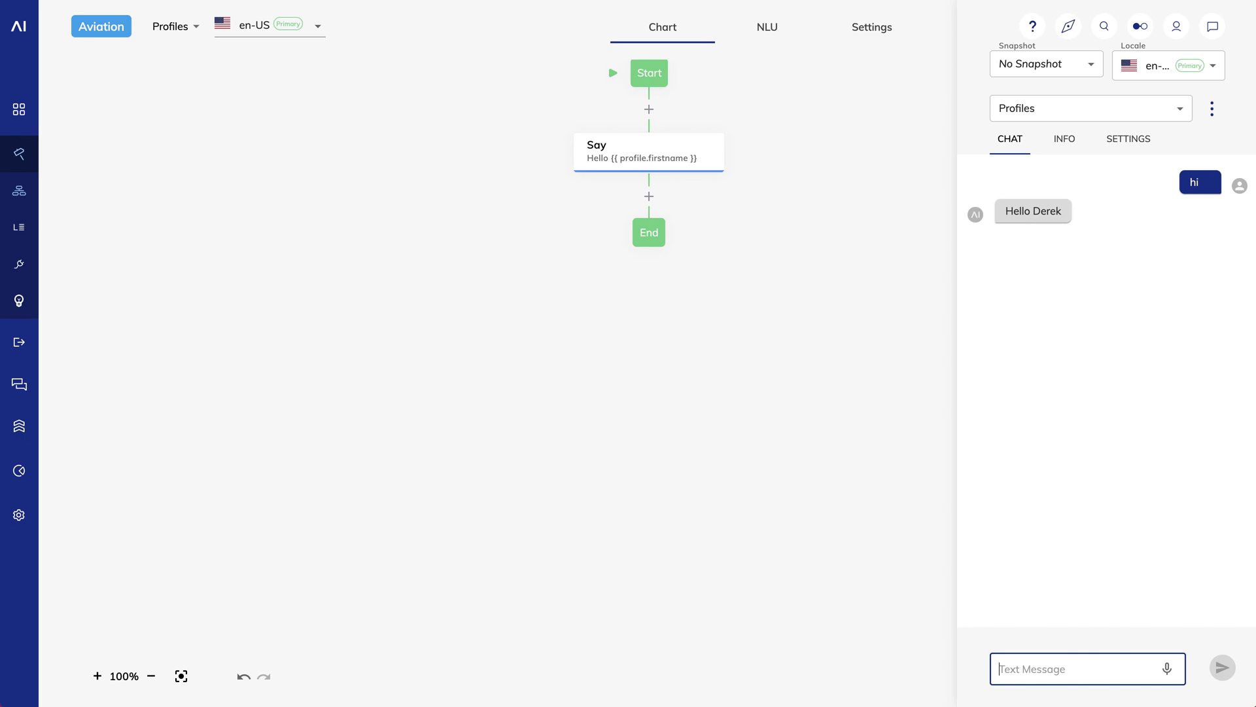
click(1069, 141)
click(1230, 168)
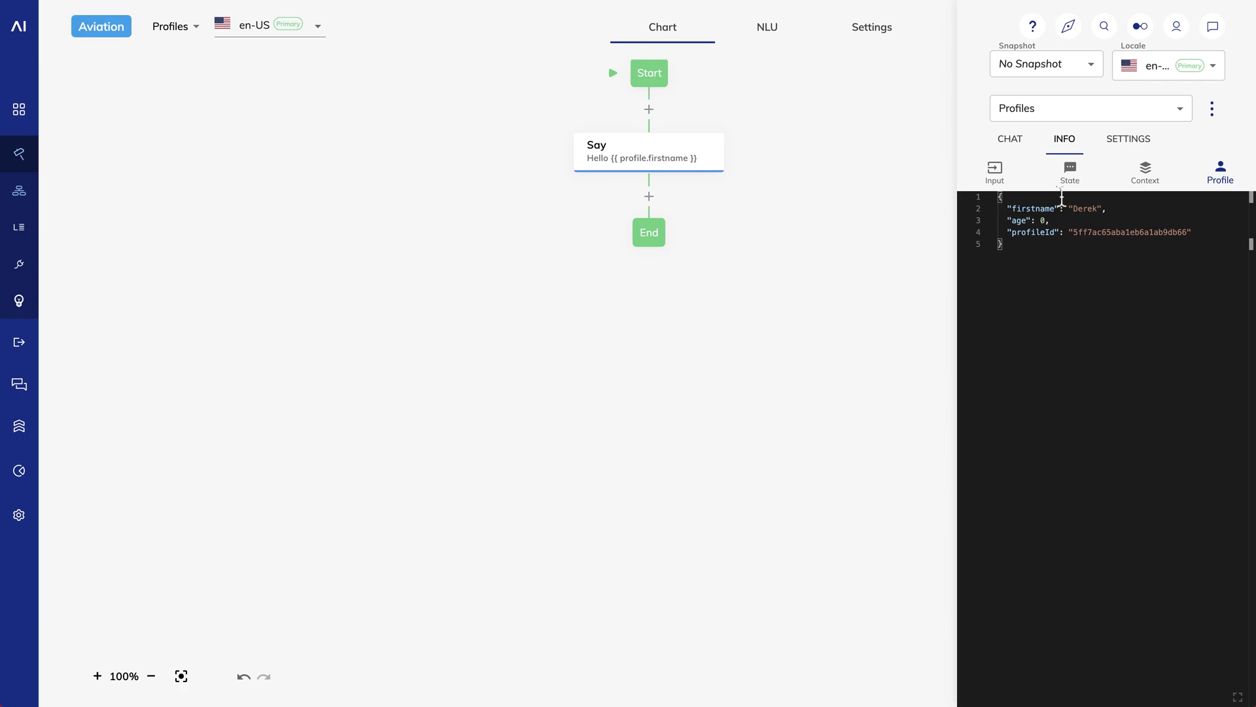
Add an Update Profile node after Say that sets the lastname field to a surname, and save it.
click(648, 198)
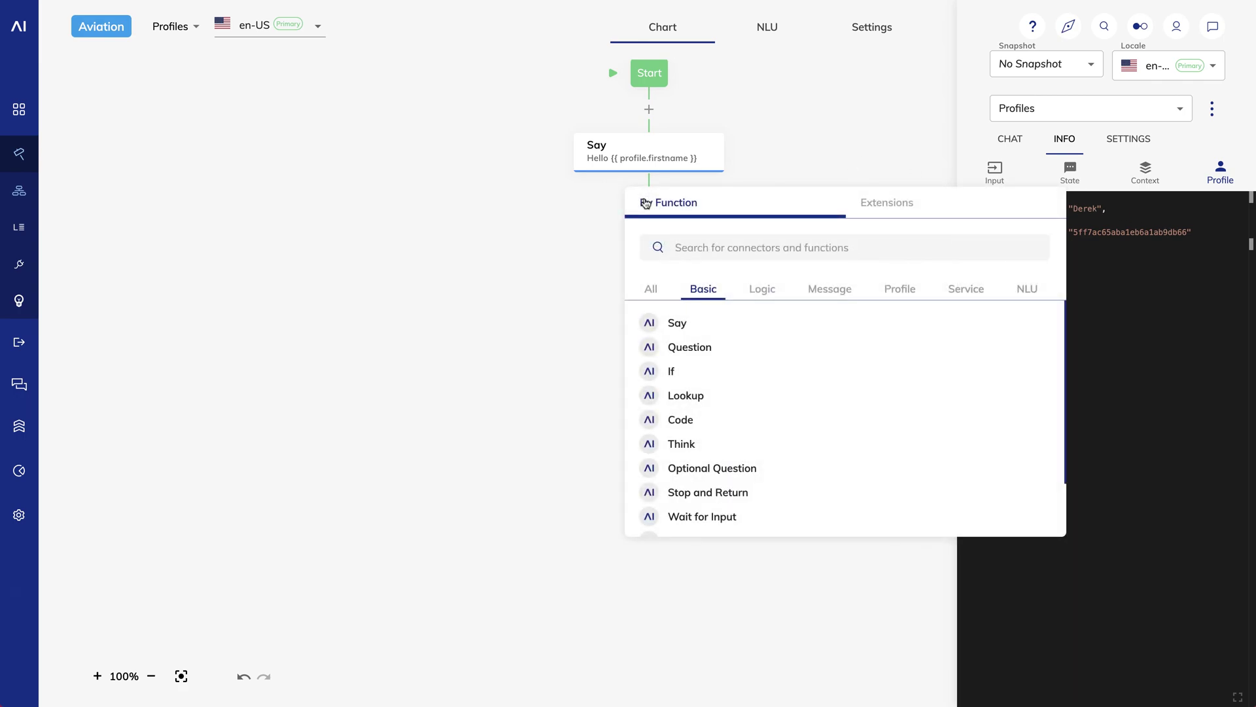
text(updat)
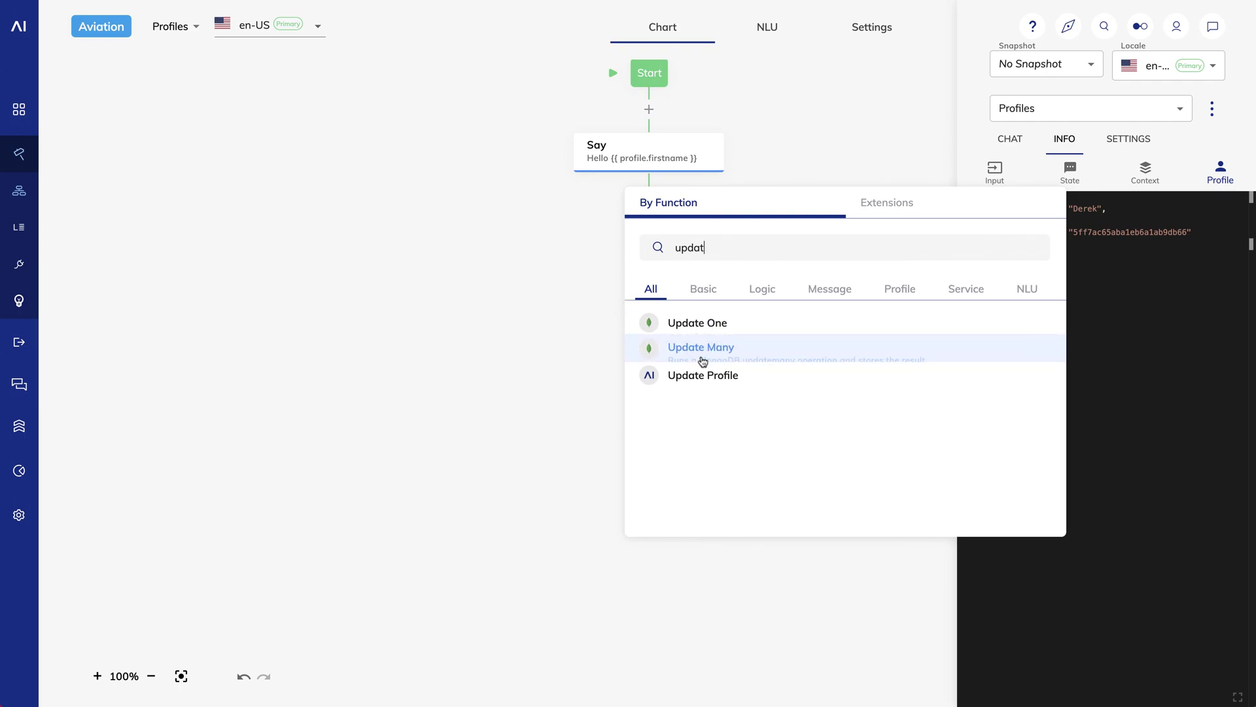
click(713, 379)
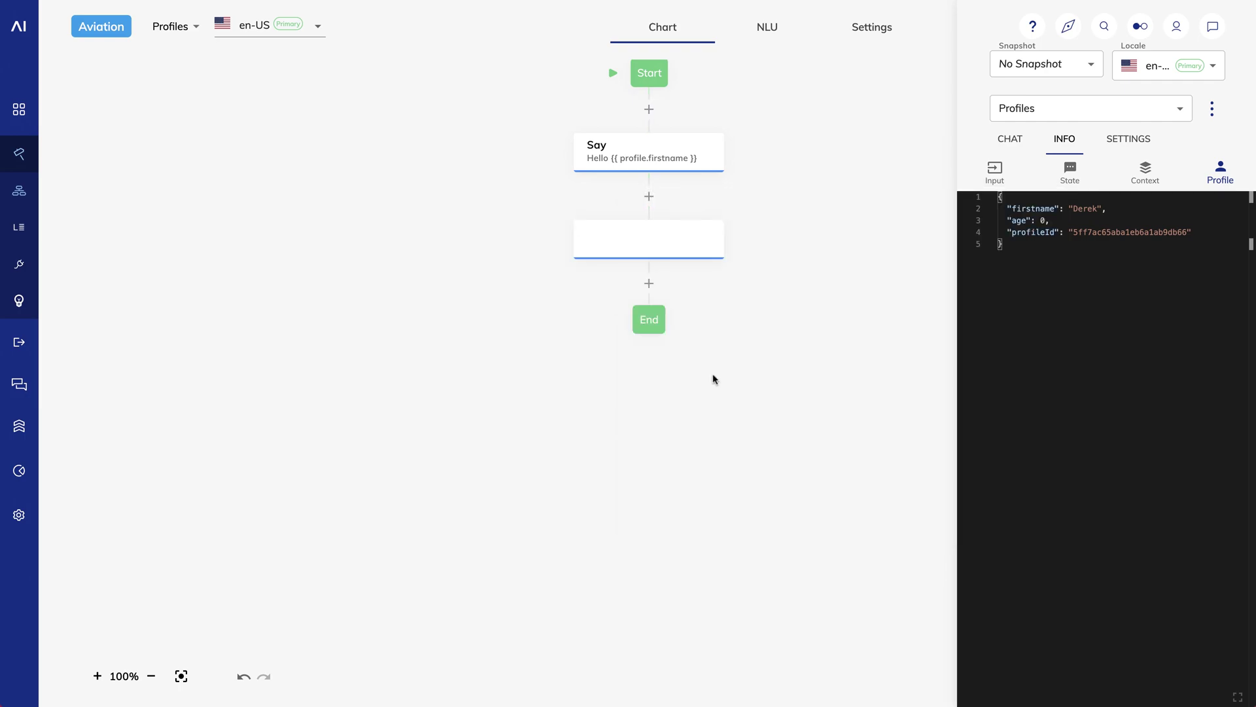
click(625, 255)
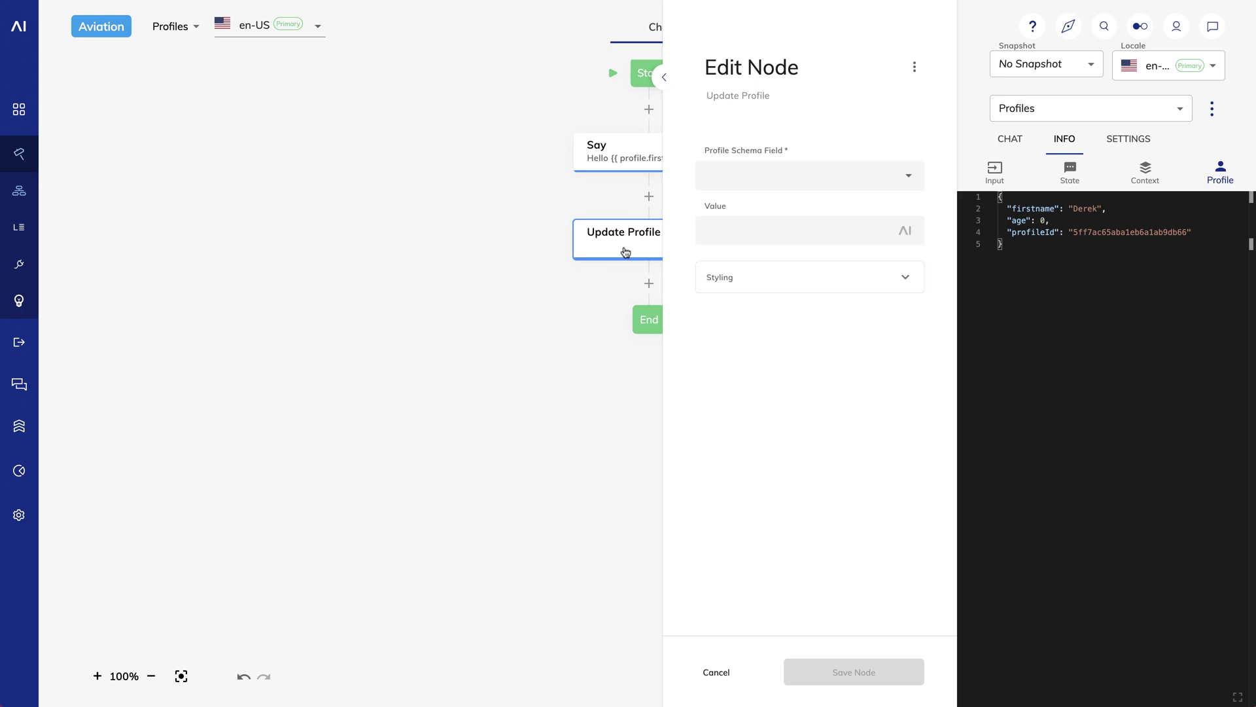
click(908, 178)
click(786, 226)
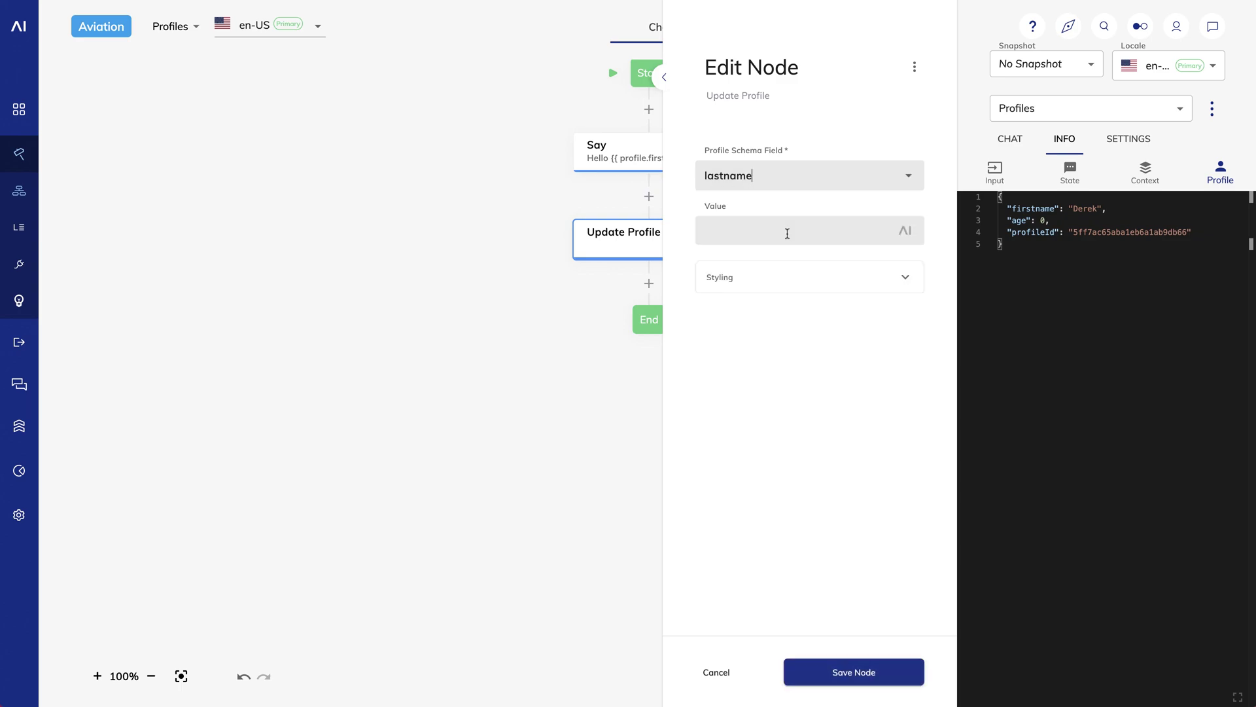
click(763, 237)
text(Roberti)
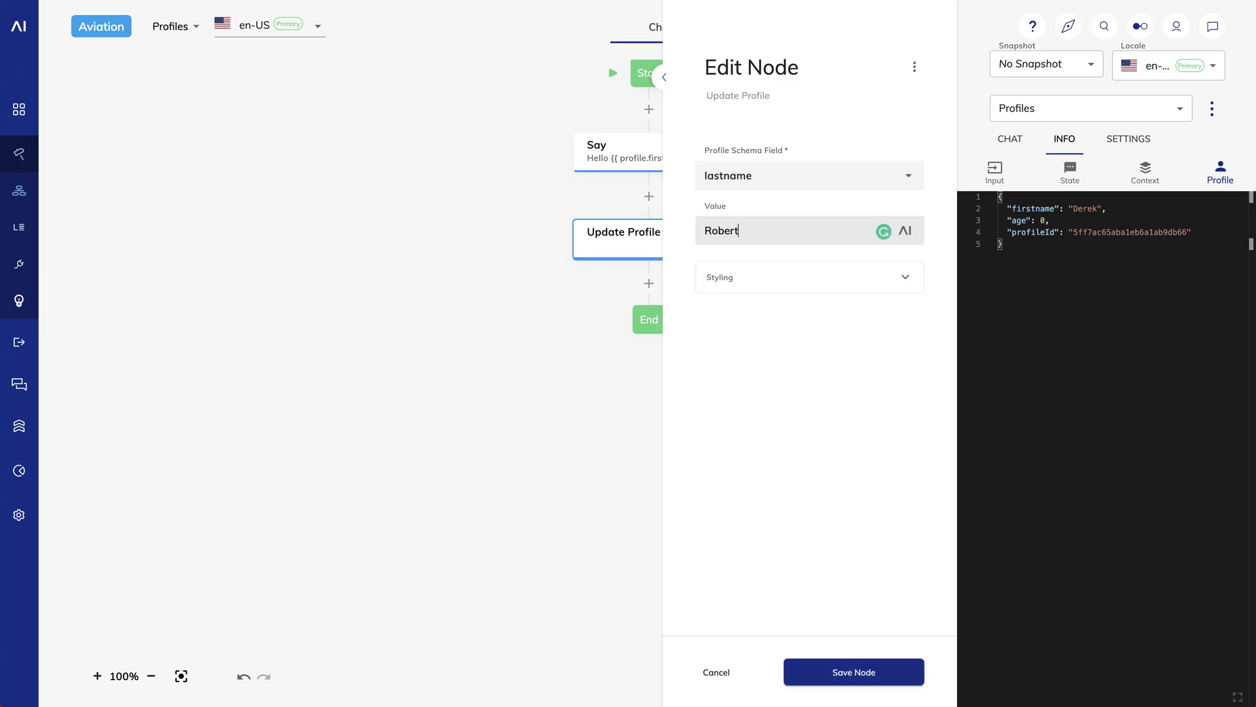
click(840, 677)
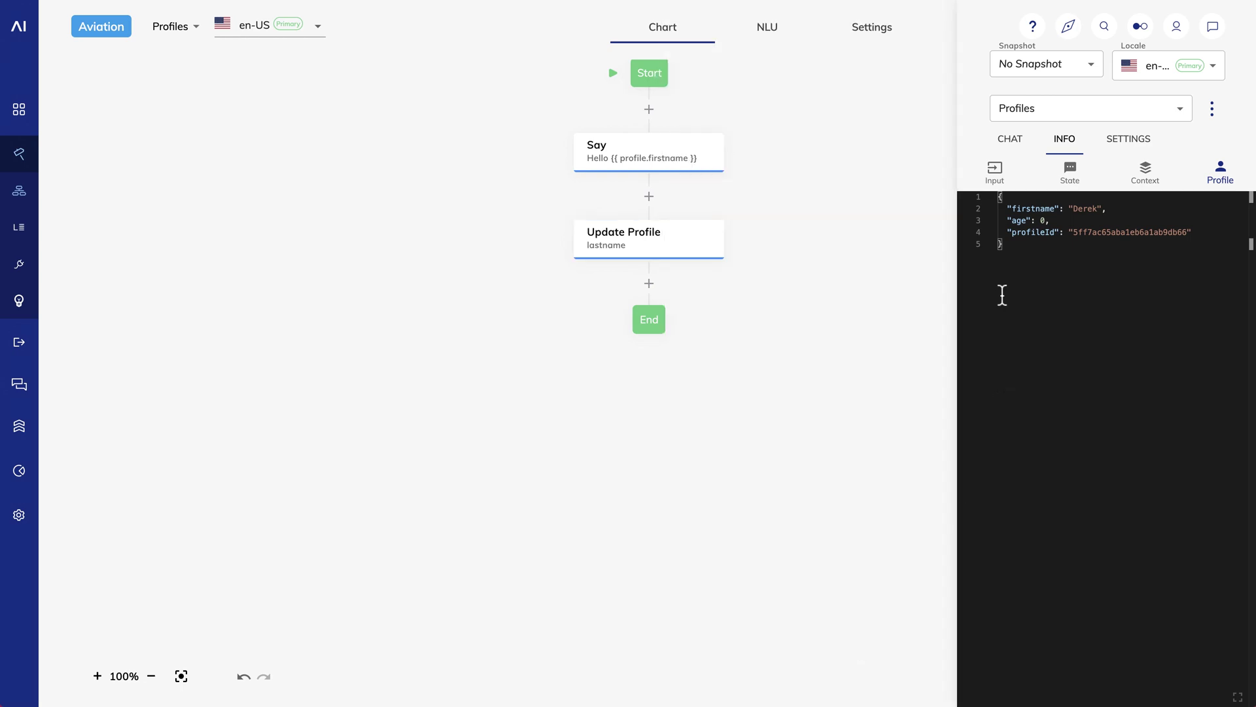
Send 'hi' in the test chat and check the profile JSON for the new lastname entry.
click(1014, 140)
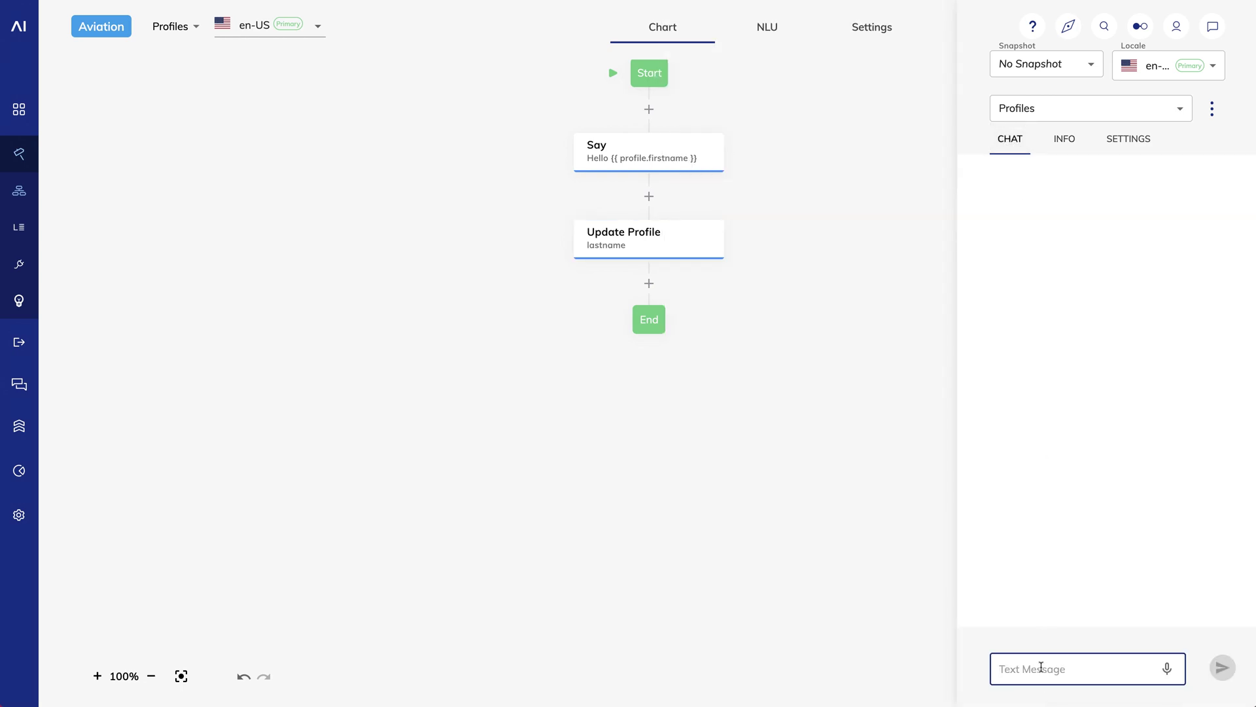
text(hi)
key(Return)
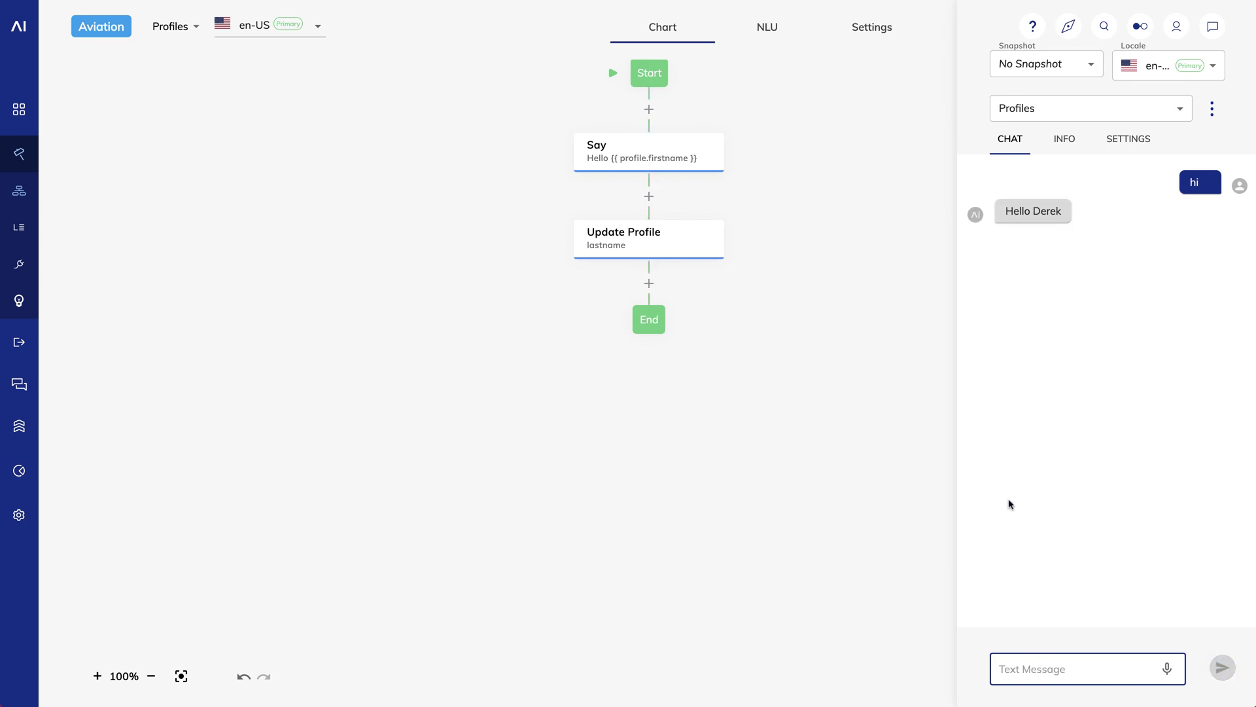
click(1064, 138)
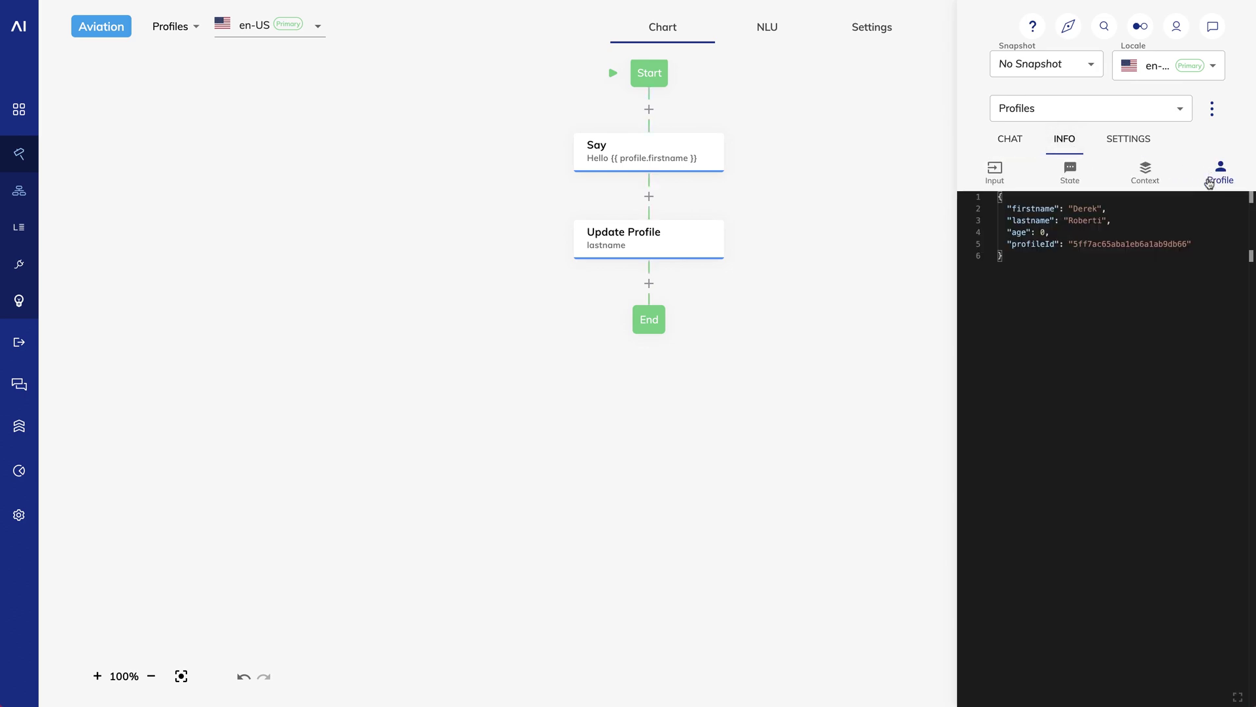
drag(1112, 220, 981, 225)
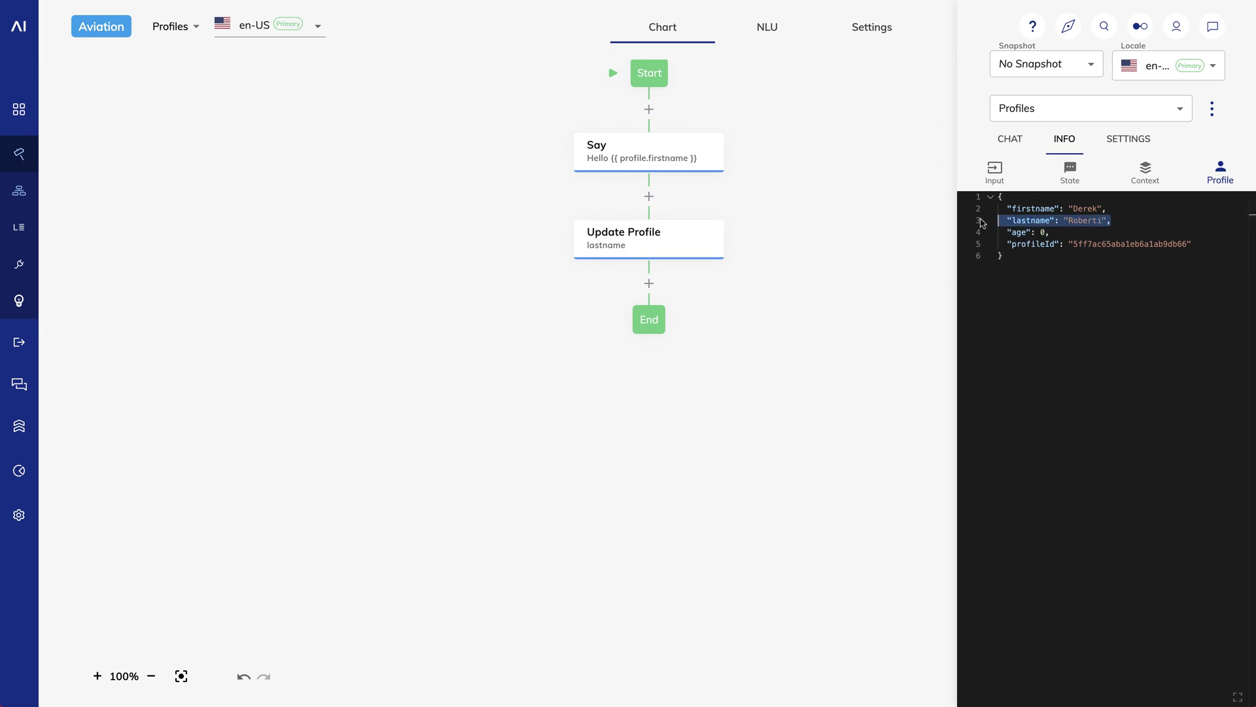
click(1121, 387)
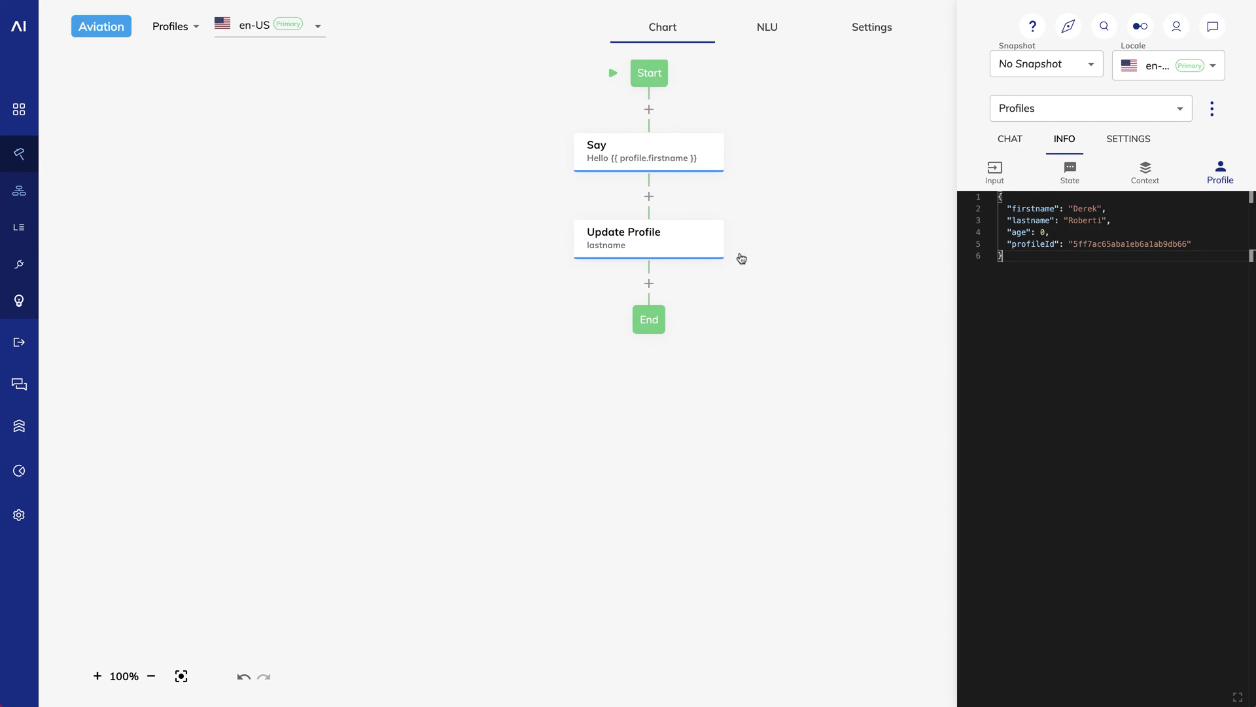
Insert a Text-type Question node 'What is your first name' between Start and Say, and save it.
click(649, 109)
click(704, 274)
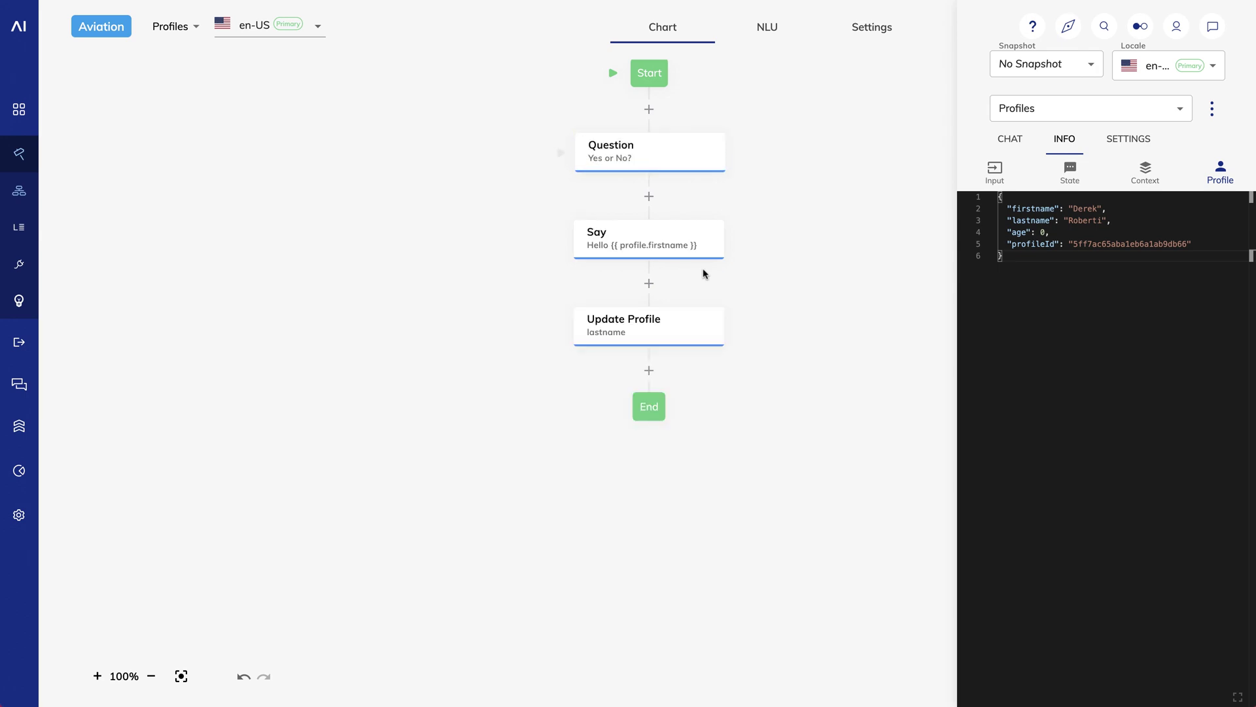
click(634, 157)
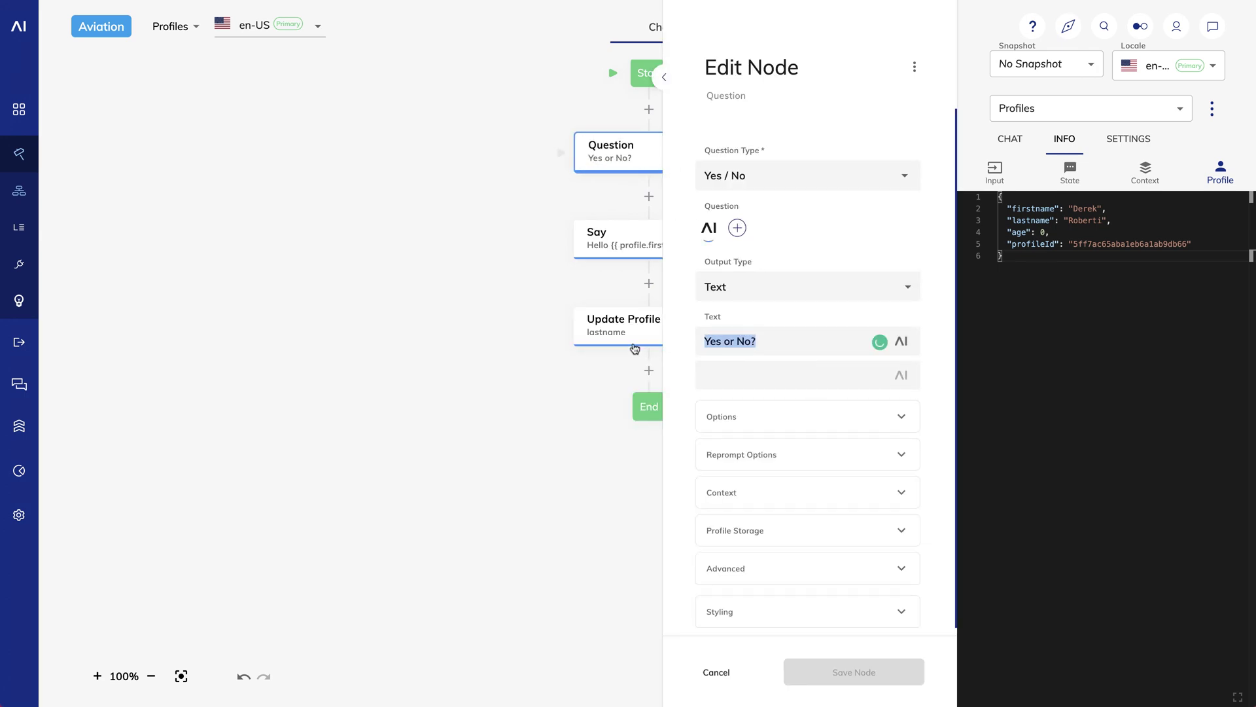
text(What is your )
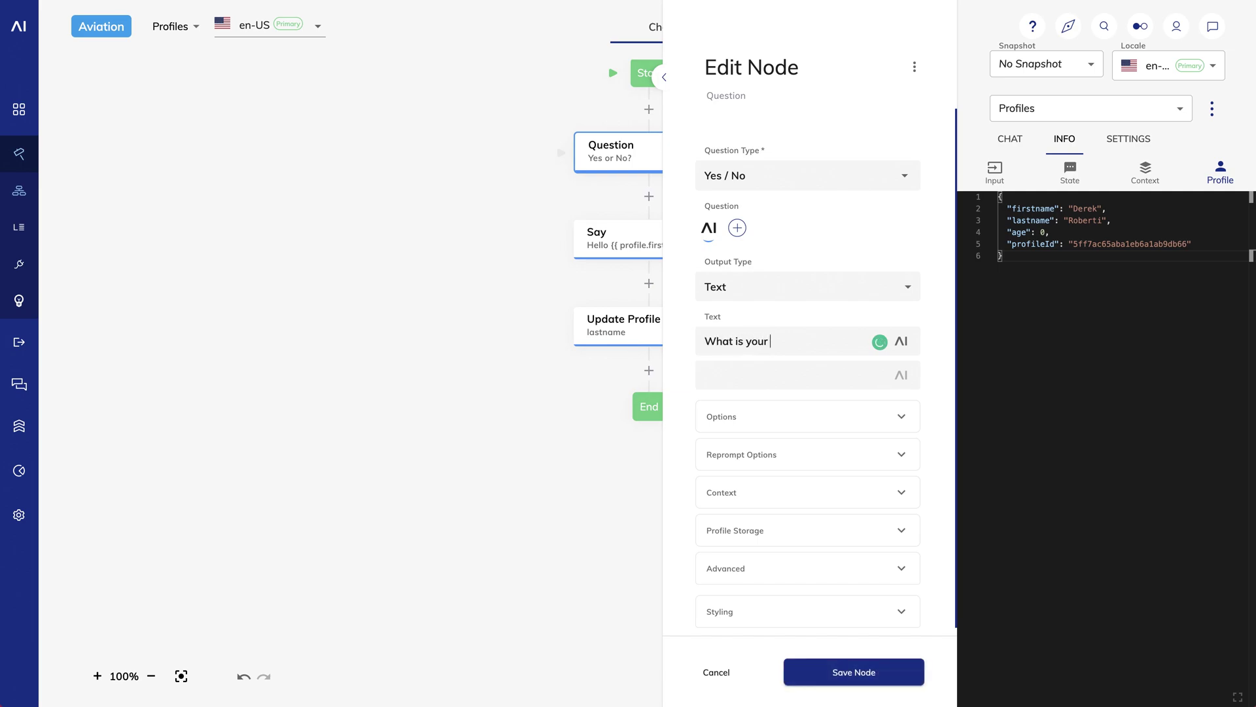
text(first name?)
click(755, 174)
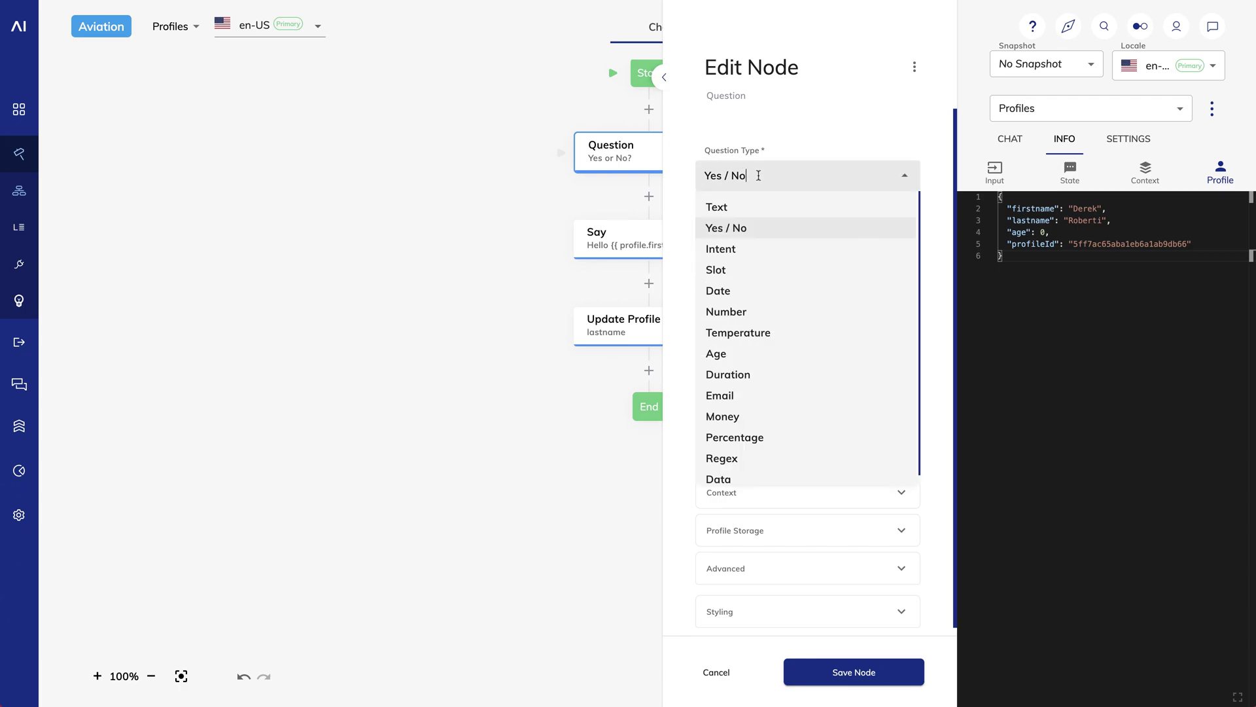
click(744, 207)
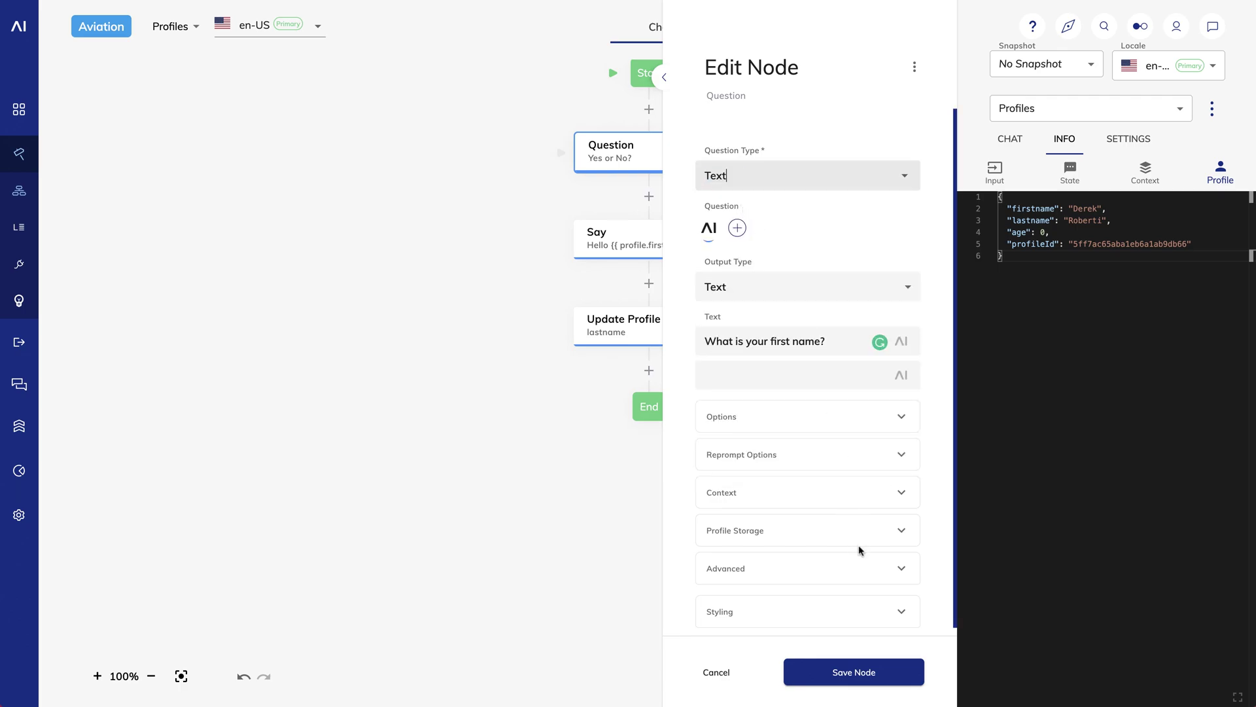
click(859, 671)
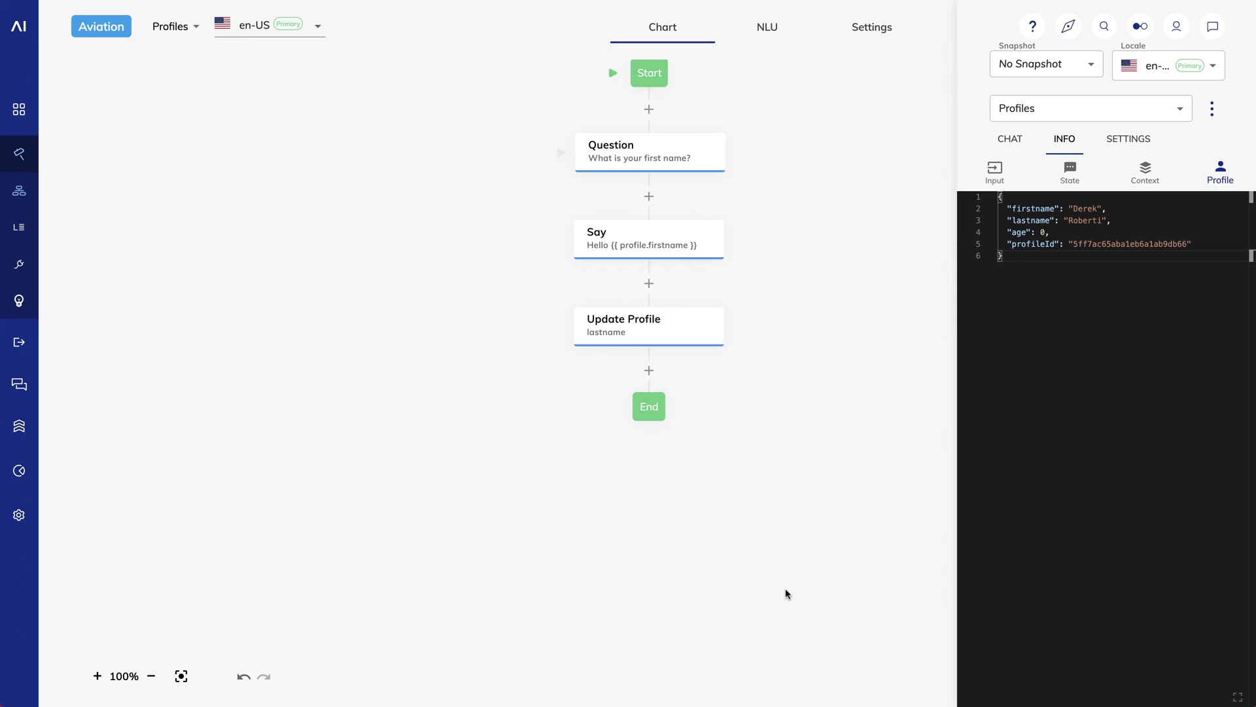
Move Update Profile above Say and set it to store Last Question Result in firstname, replacing Roberti.
drag(652, 329, 649, 205)
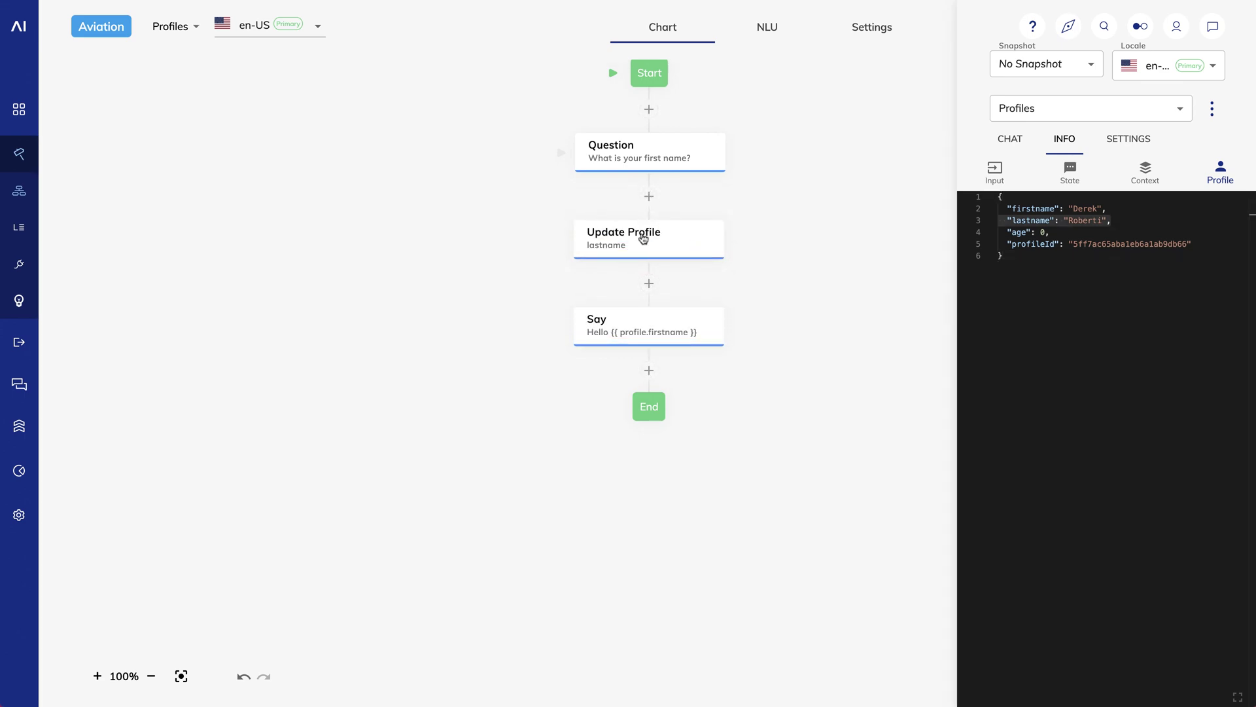
click(638, 247)
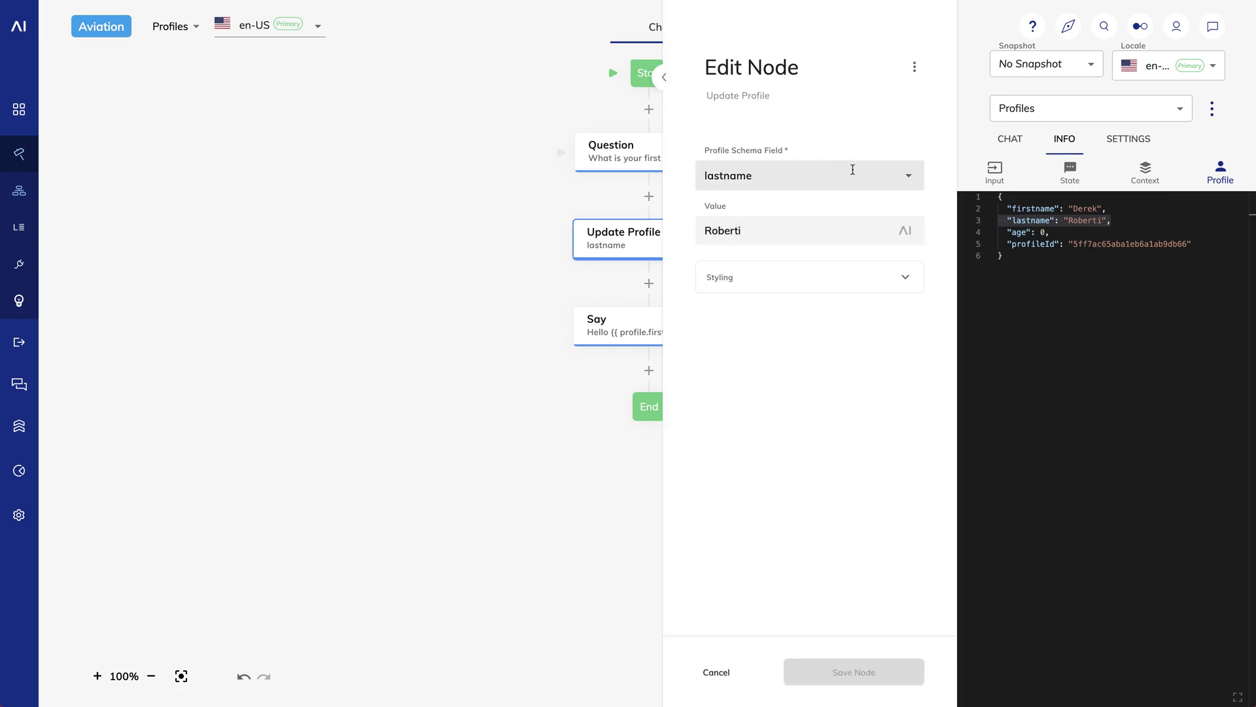
click(912, 178)
click(724, 206)
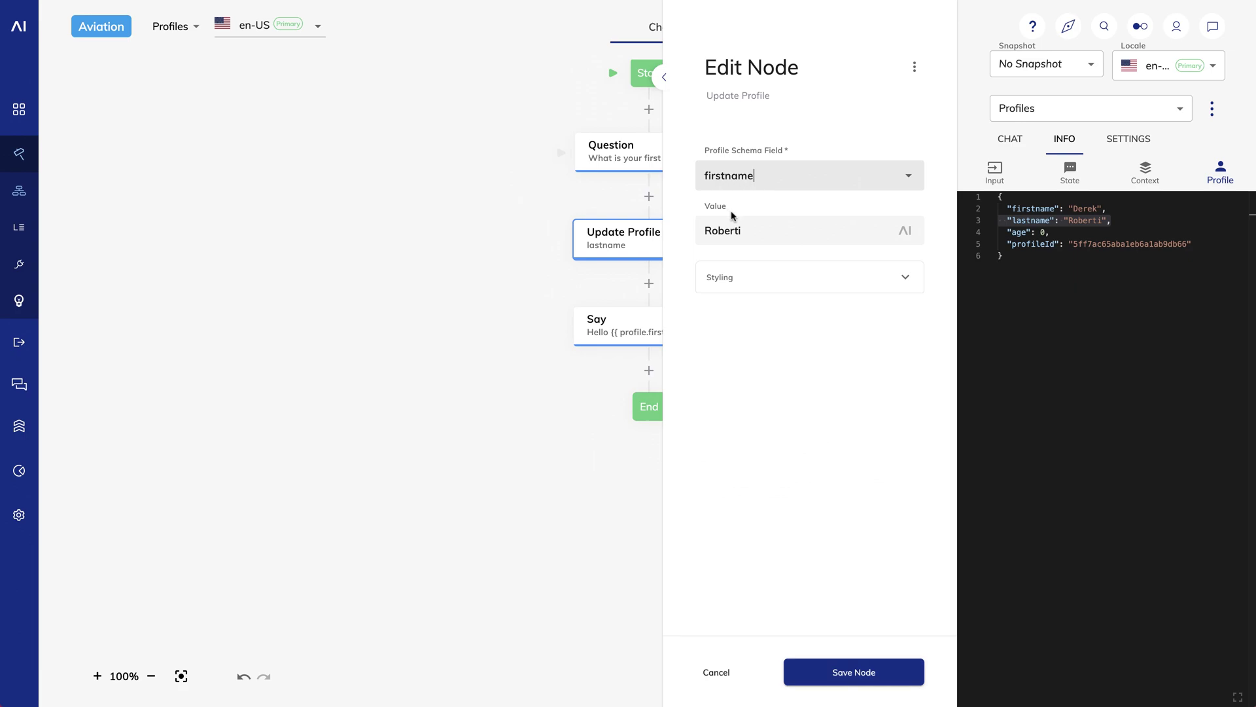
drag(765, 236, 697, 235)
key(BackSpace)
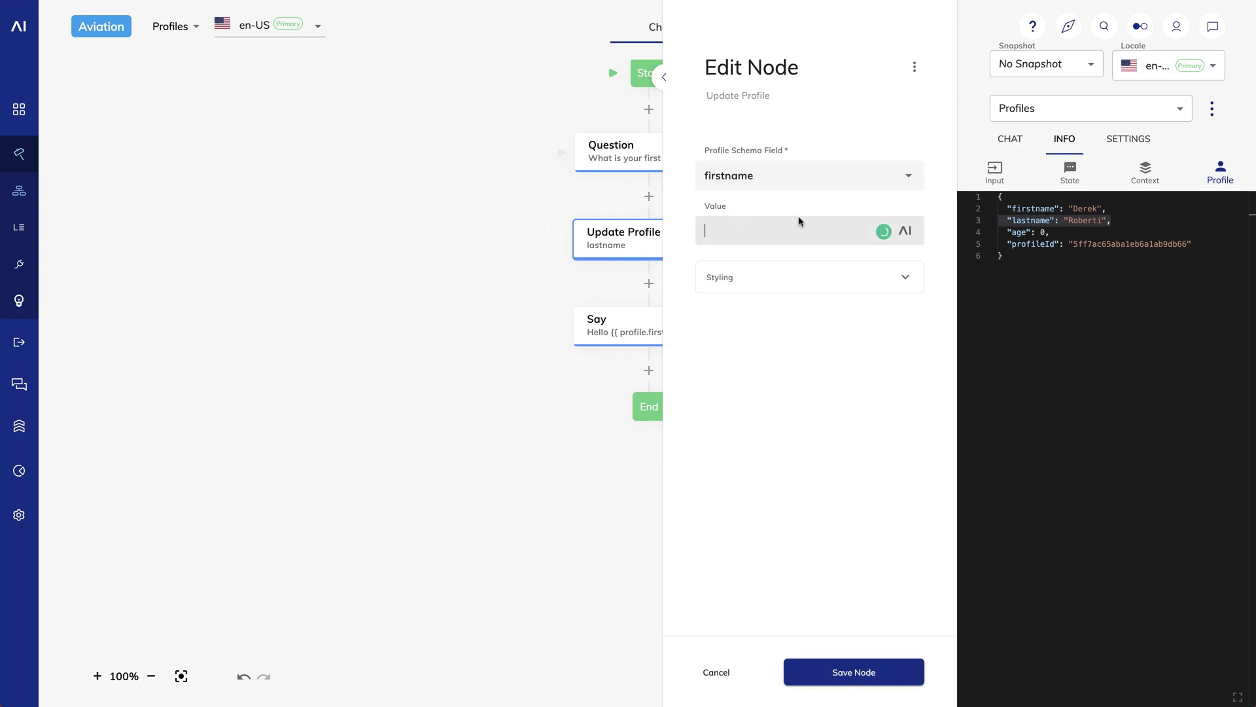
click(909, 235)
text(last)
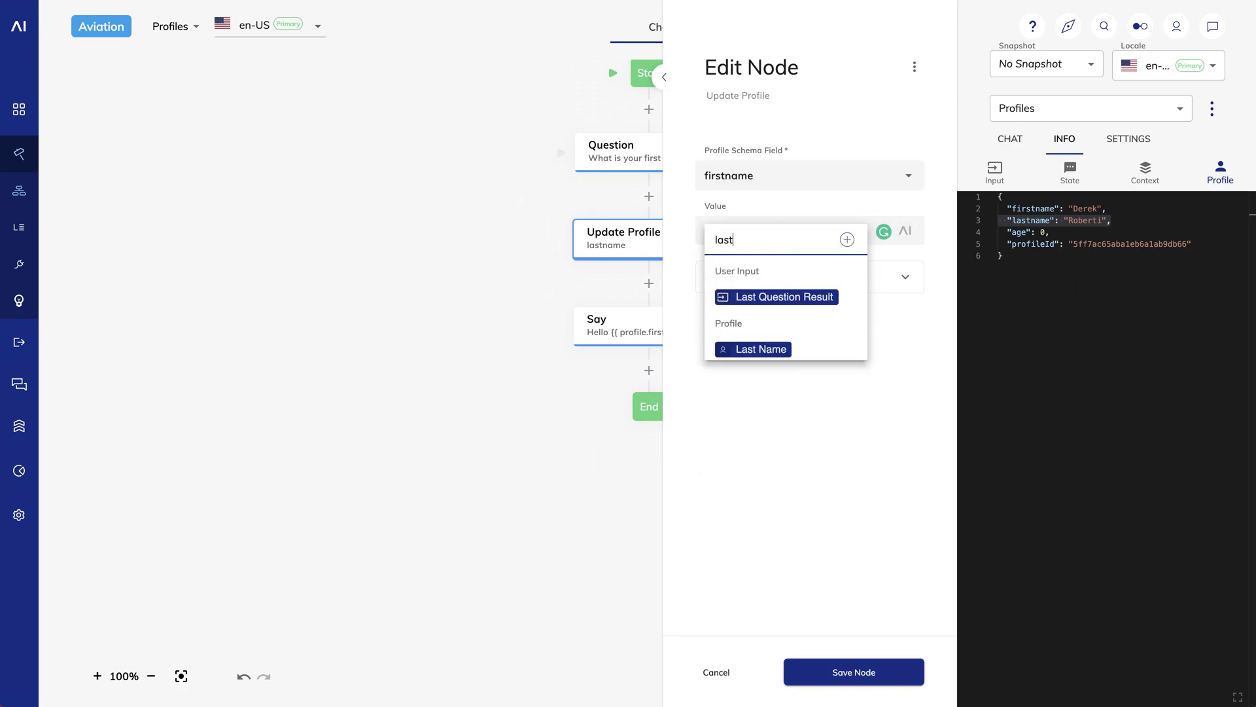
click(757, 303)
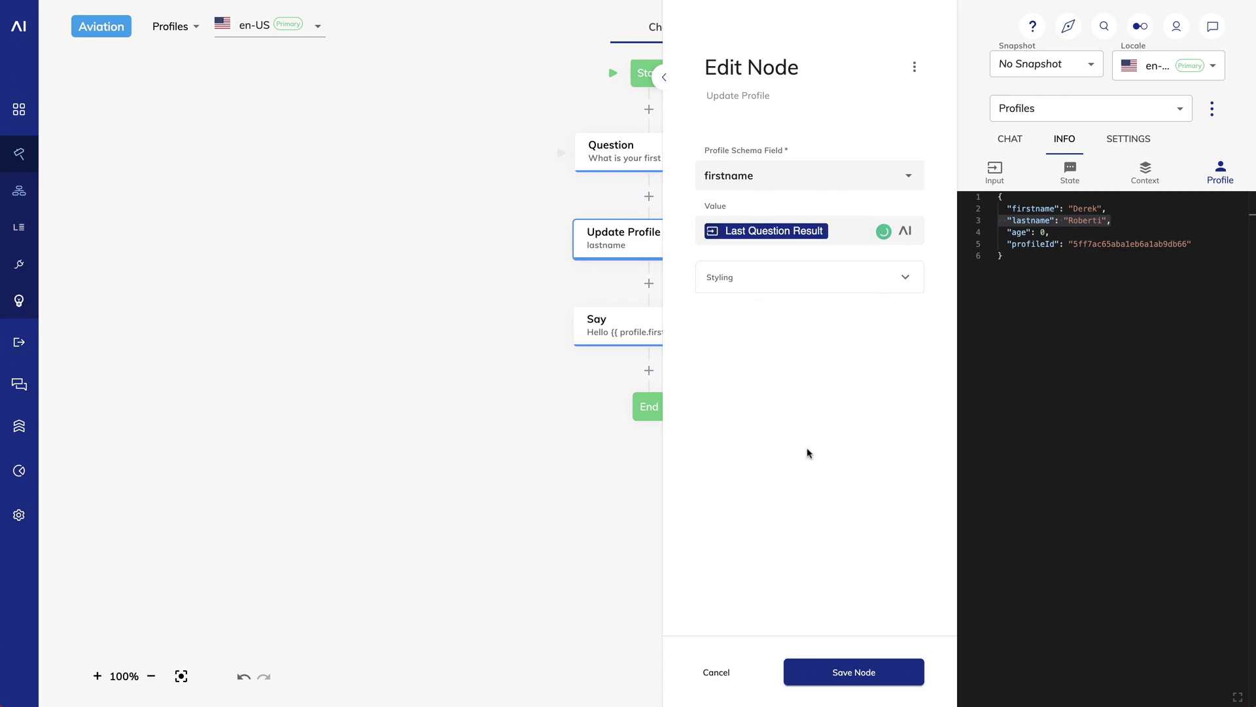
click(845, 672)
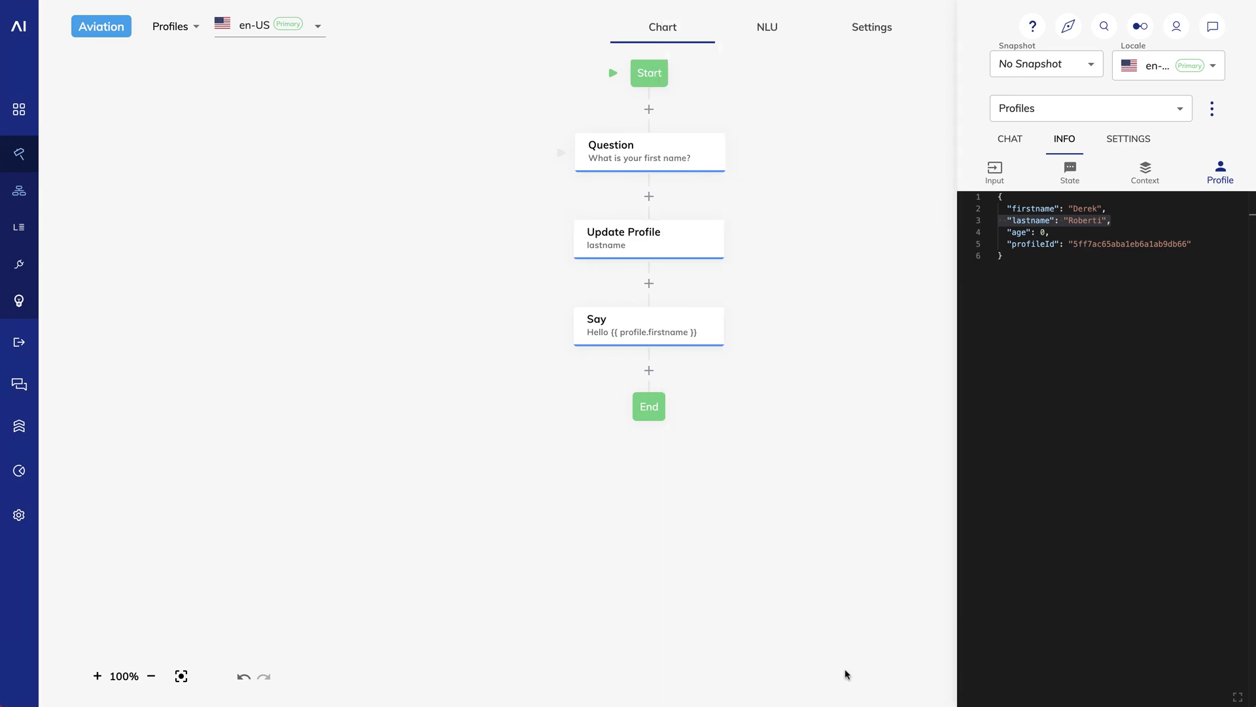
Chat-test with 'hi' and the answer Phil, then check the profile's firstname reads Phil.
click(1011, 145)
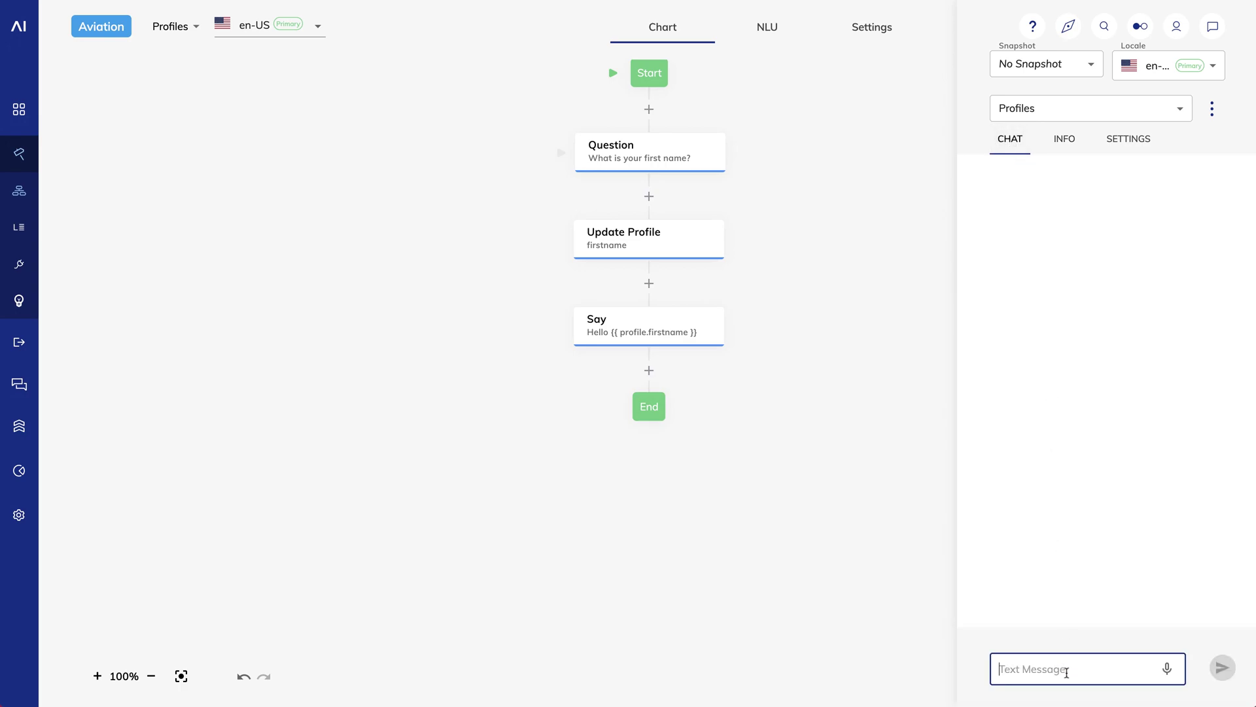
text(hi)
key(Return)
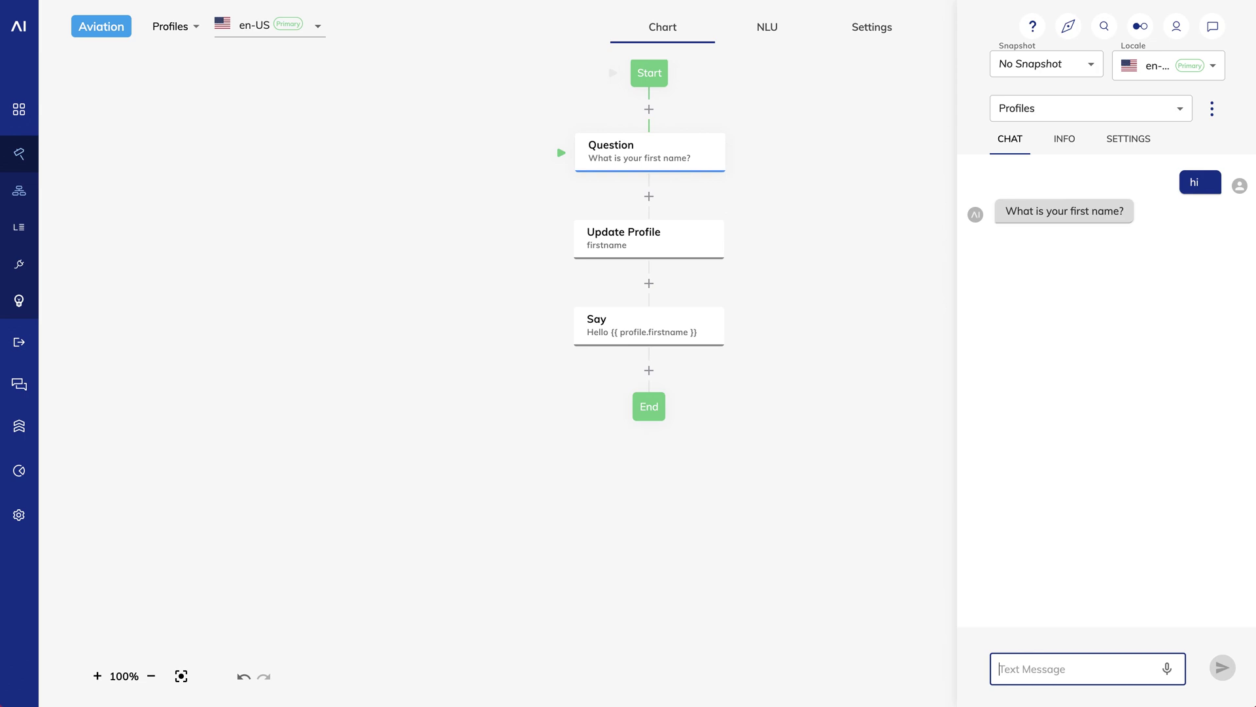
text(Phil)
key(Return)
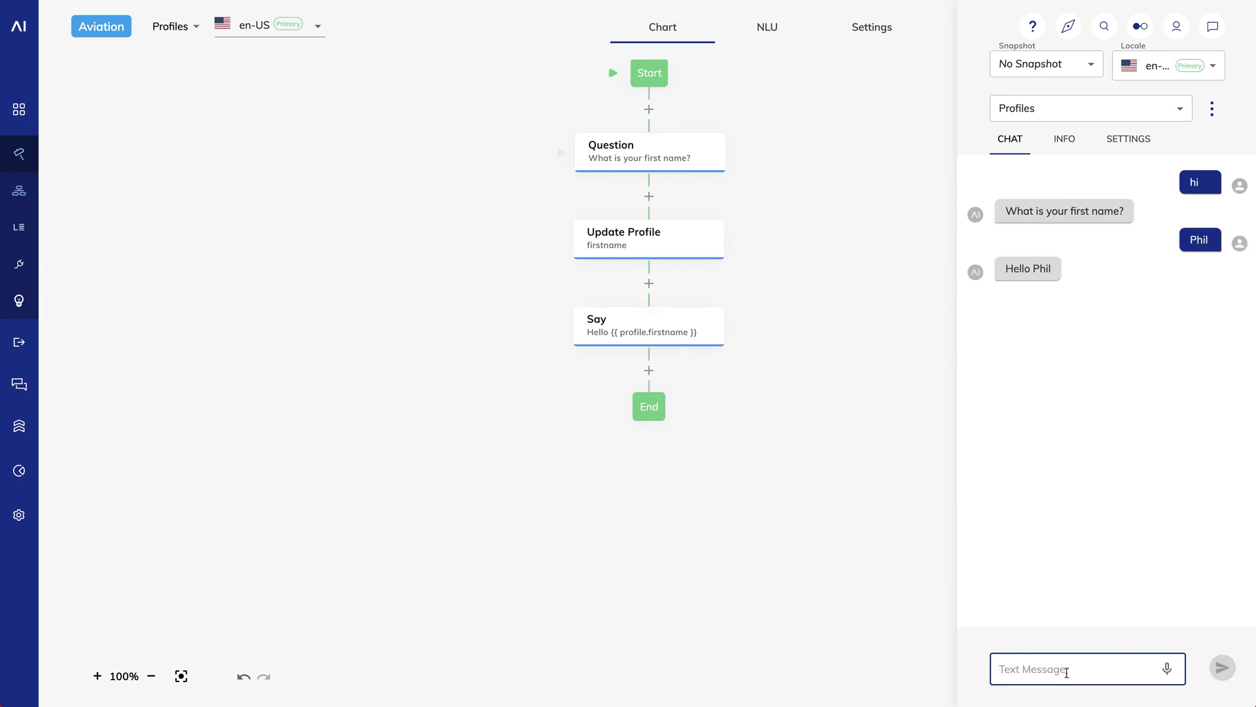
click(1065, 140)
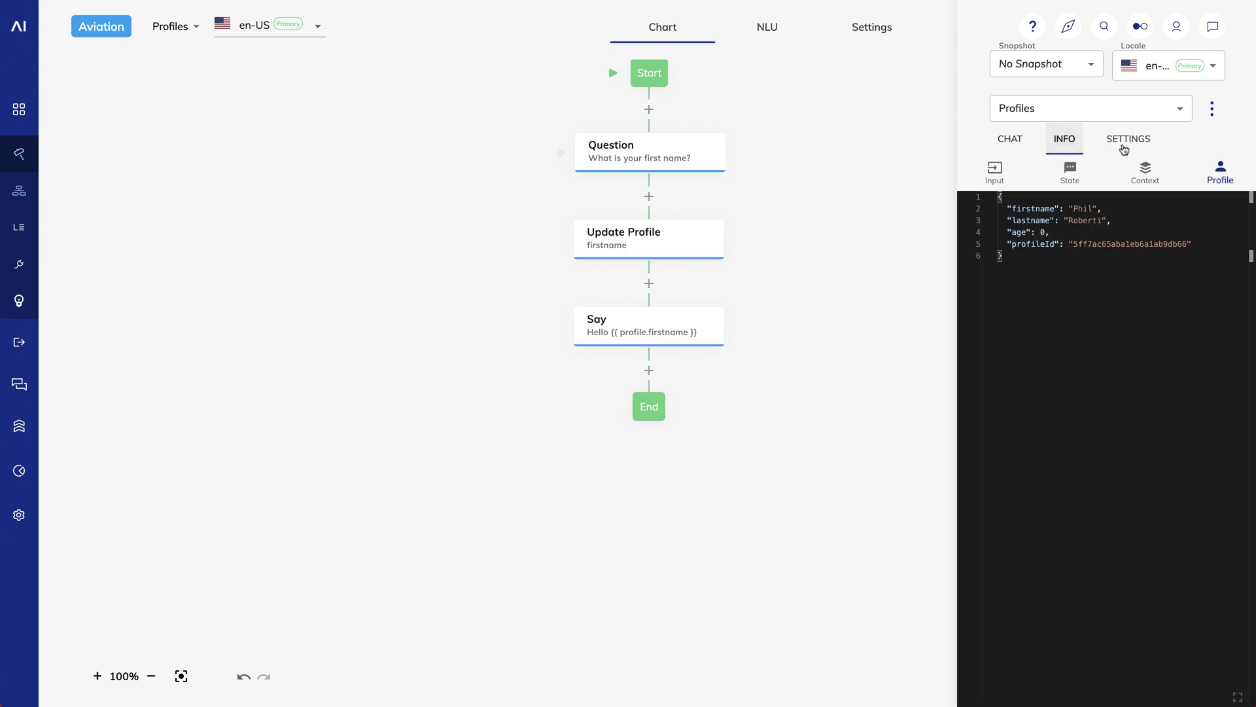
drag(1103, 208, 1002, 208)
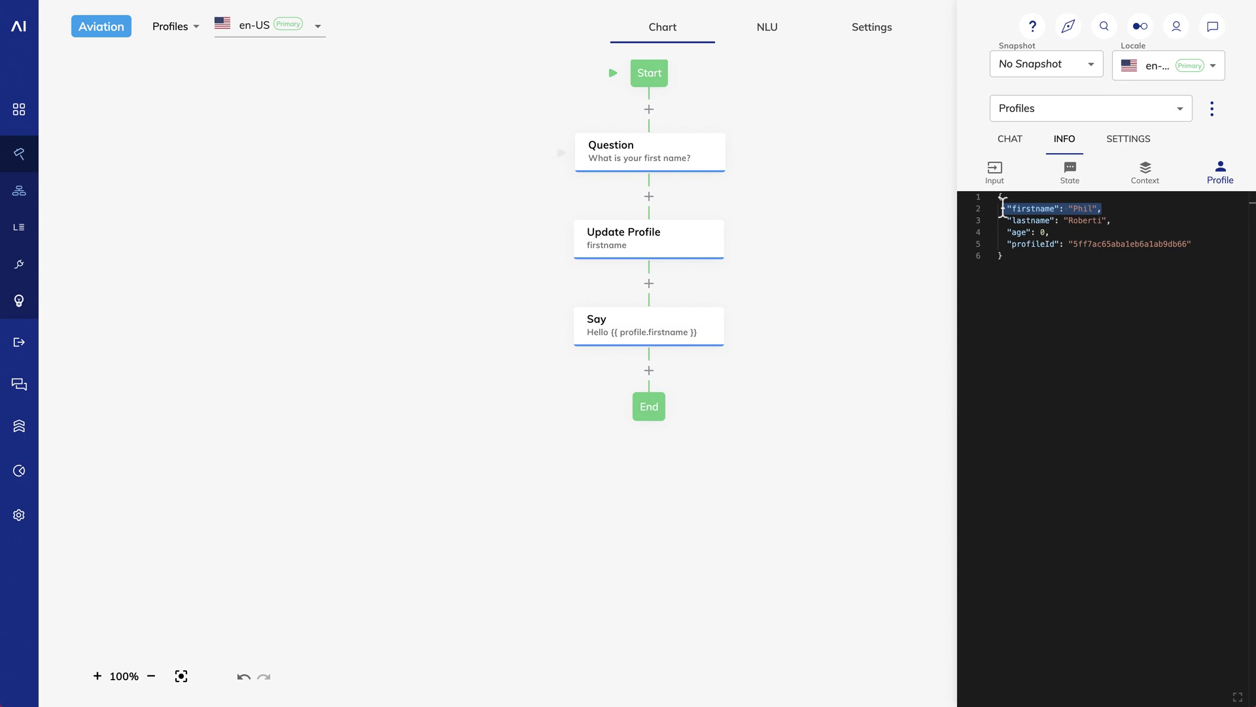
Delete the Update Profile node from the flow.
click(644, 536)
right_click(647, 241)
click(665, 256)
Enable Write Result to Contact Profile on the Question node with the firstname key, and save.
click(636, 157)
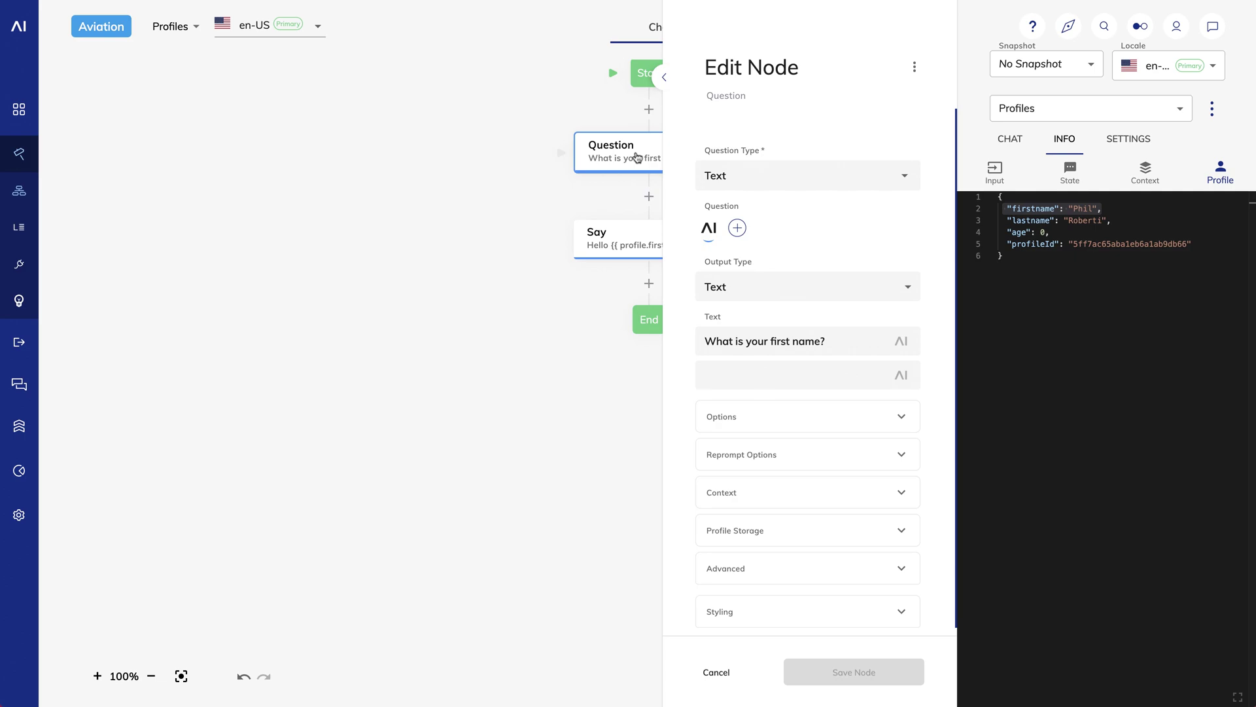
scroll(752, 393, down, 1)
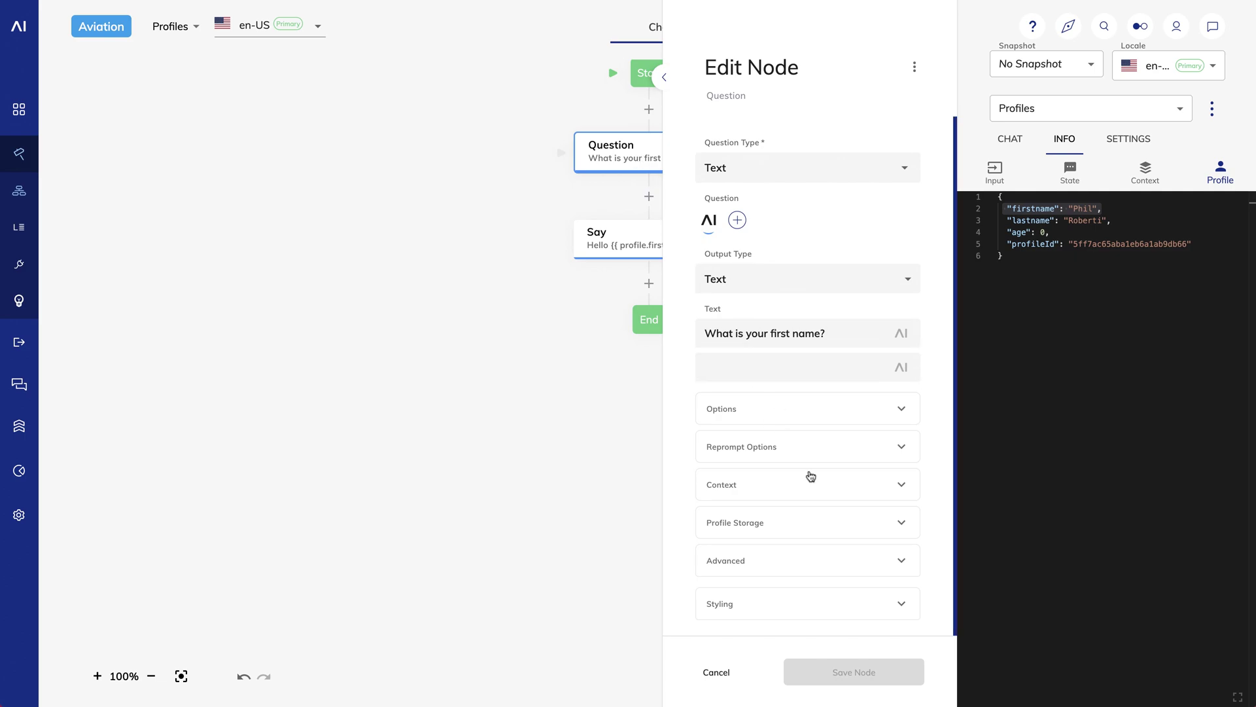
click(837, 529)
scroll(836, 527, down, 2)
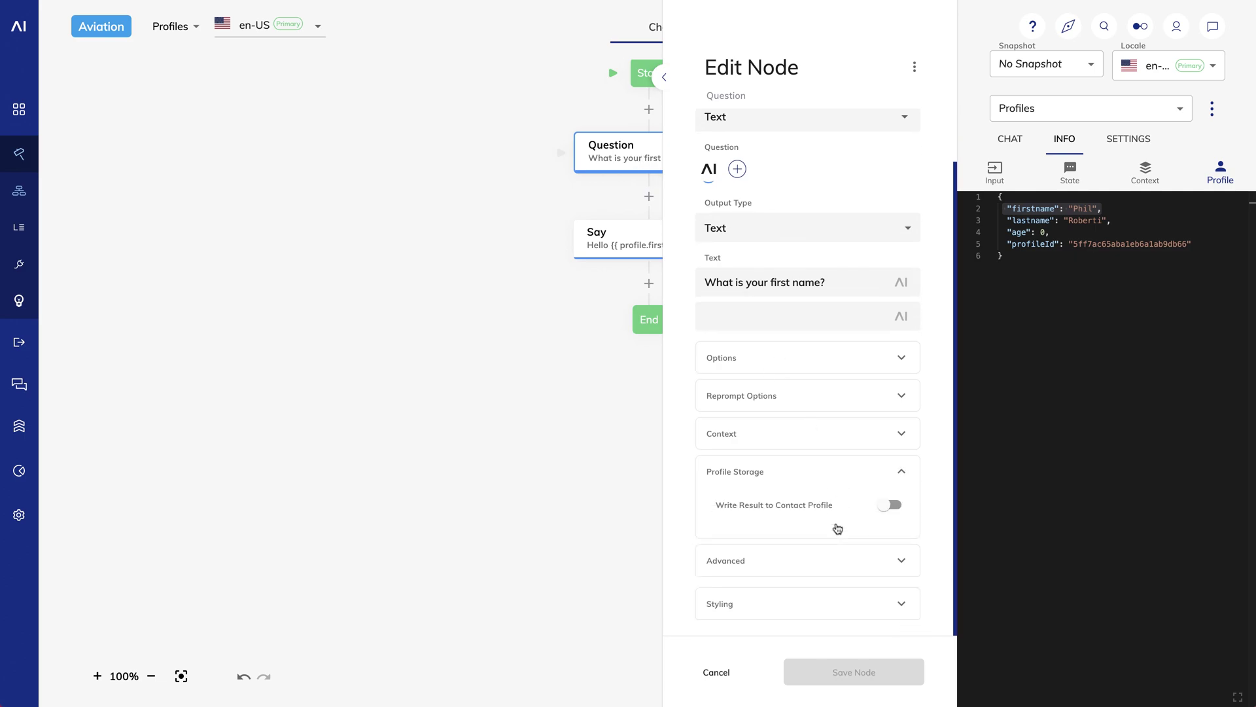
click(891, 506)
scroll(895, 508, down, 2)
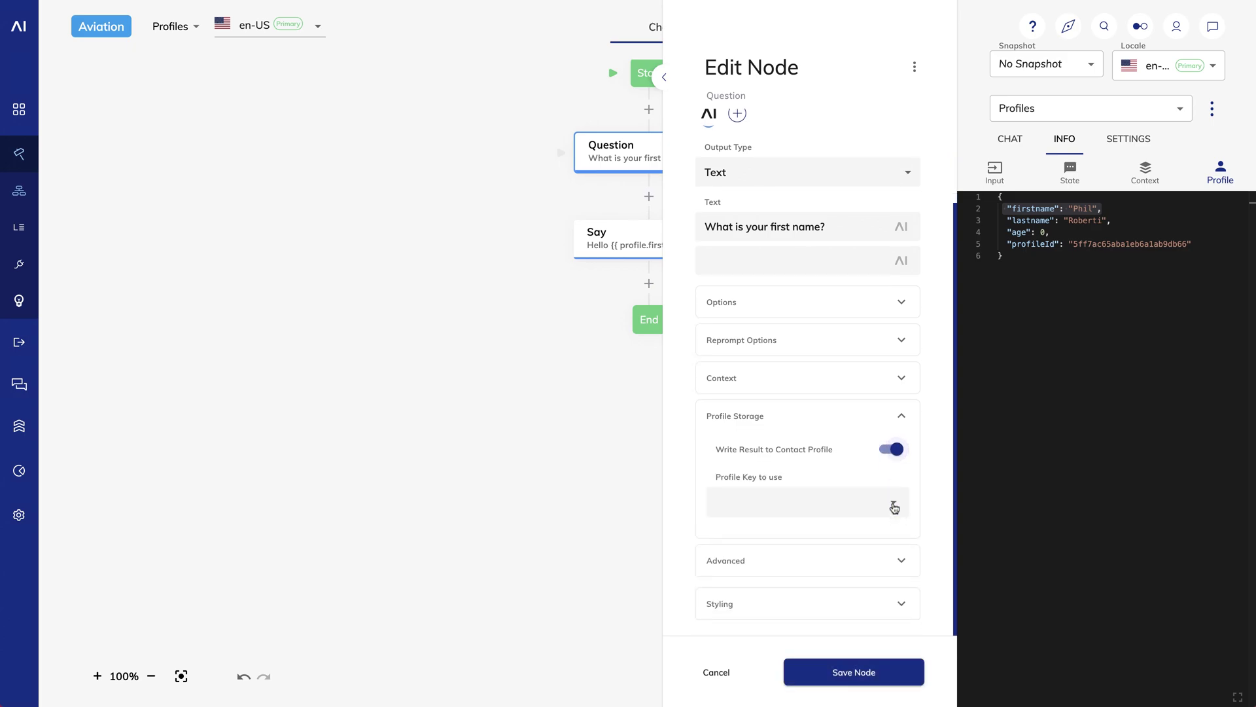
click(893, 502)
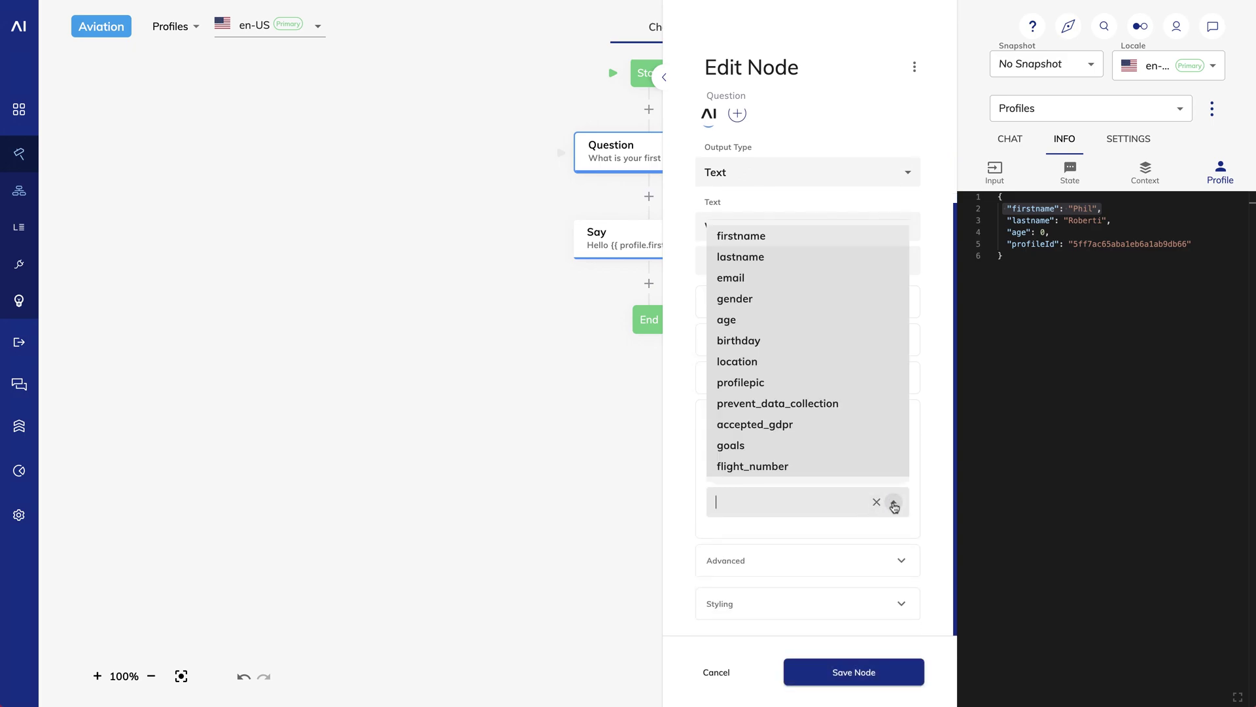
click(759, 235)
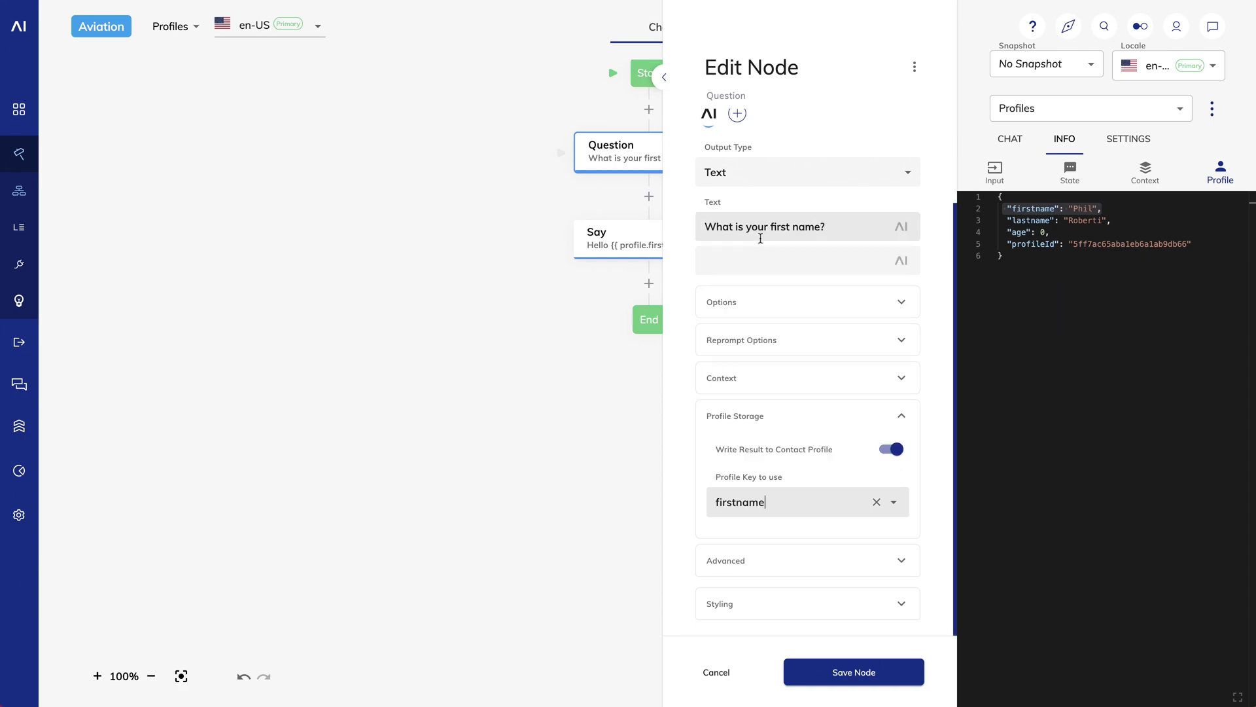
click(873, 680)
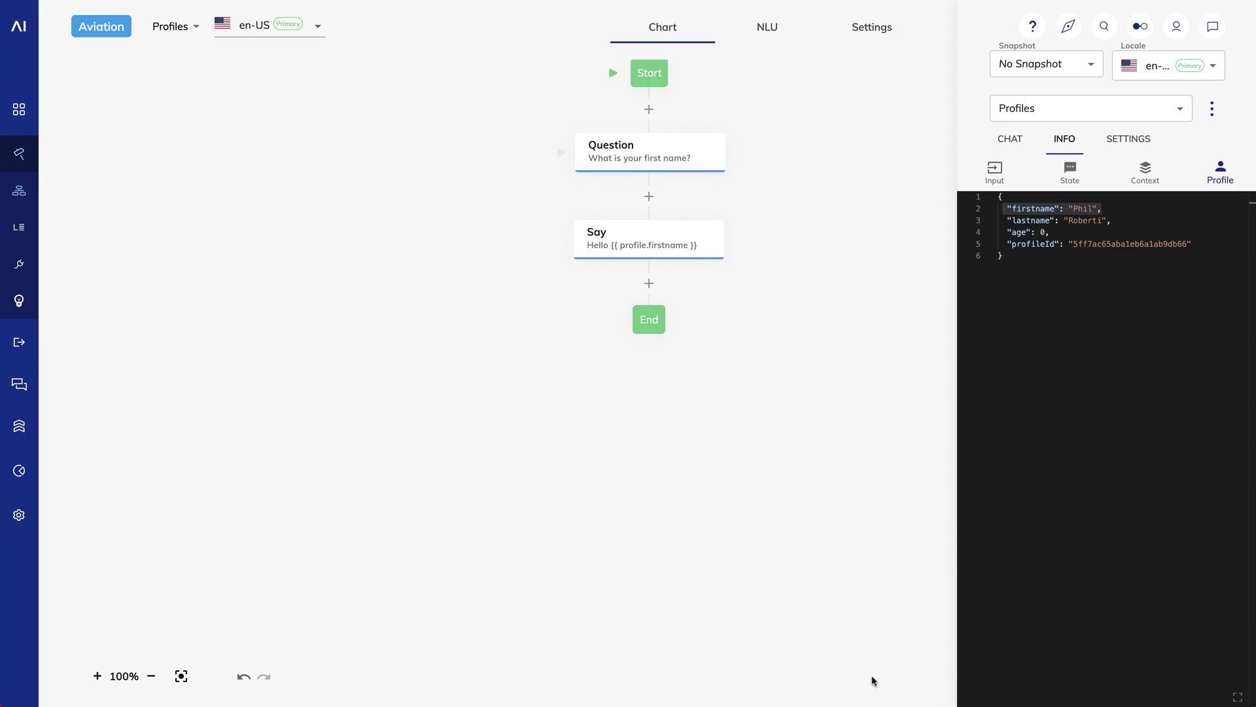
Chat-test with 'Hi' and the answer Derek, then check the profile's firstname reads Derek.
click(1008, 146)
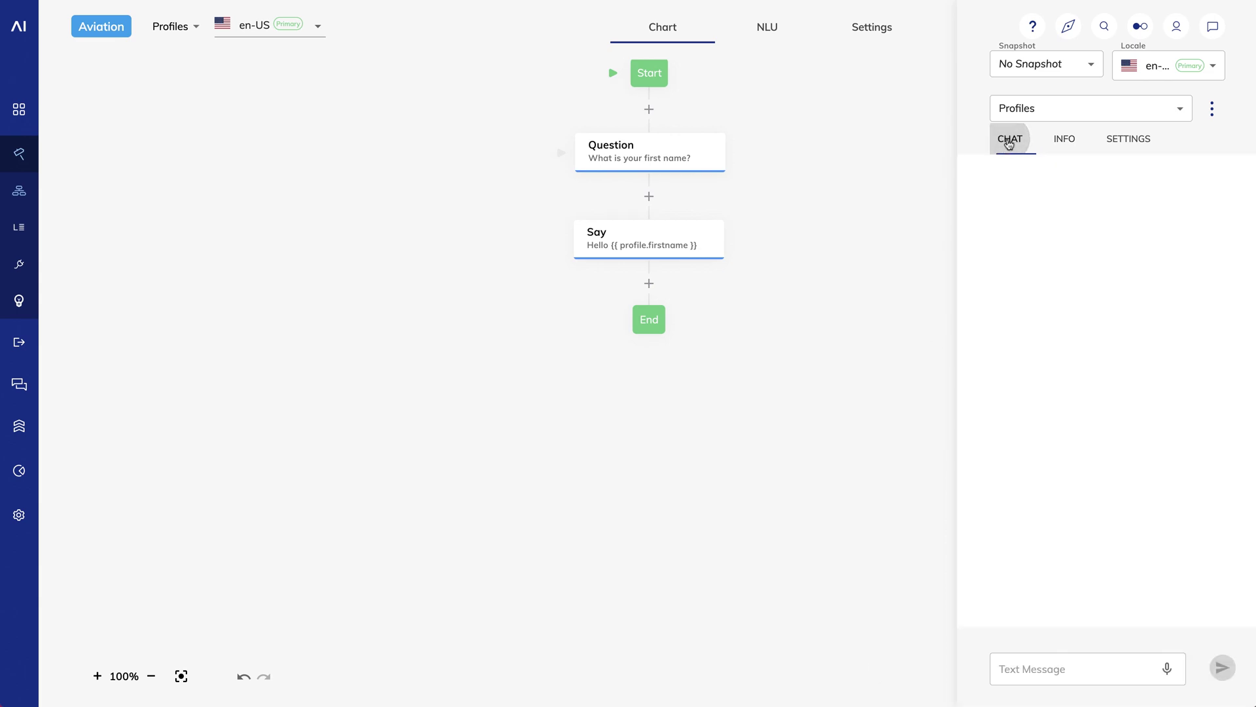
click(1090, 680)
text(Hi)
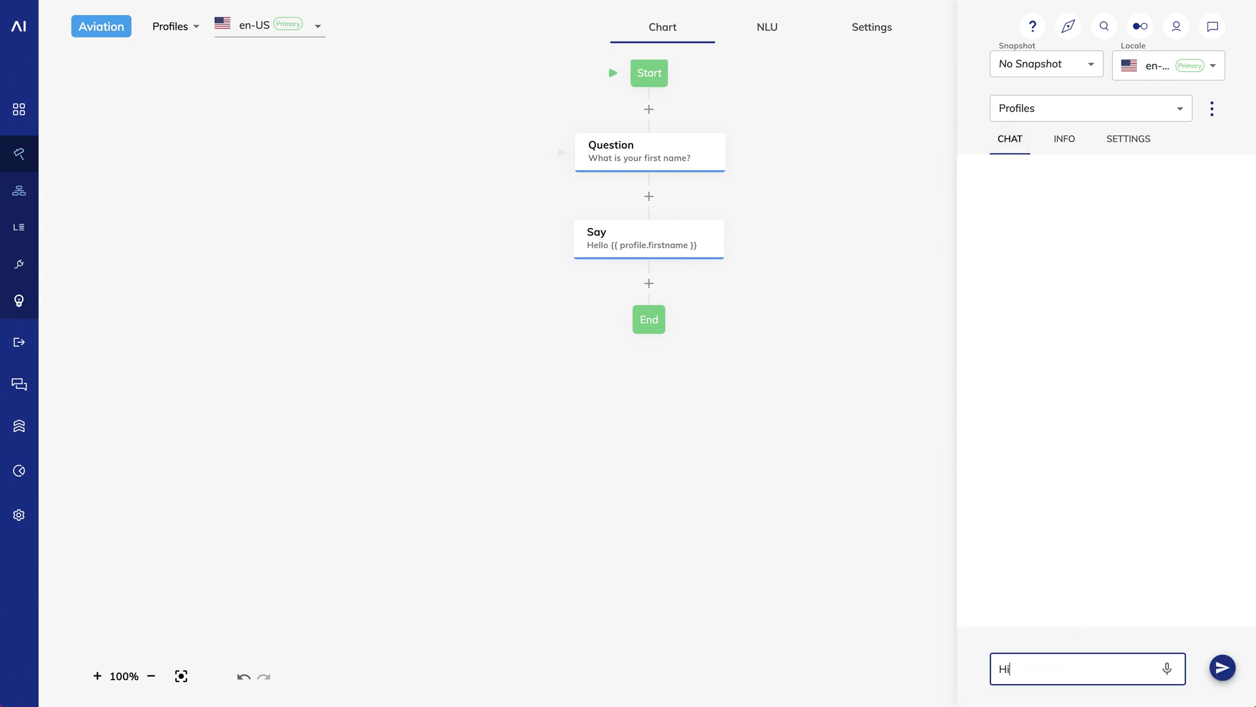
key(Return)
text(Derek)
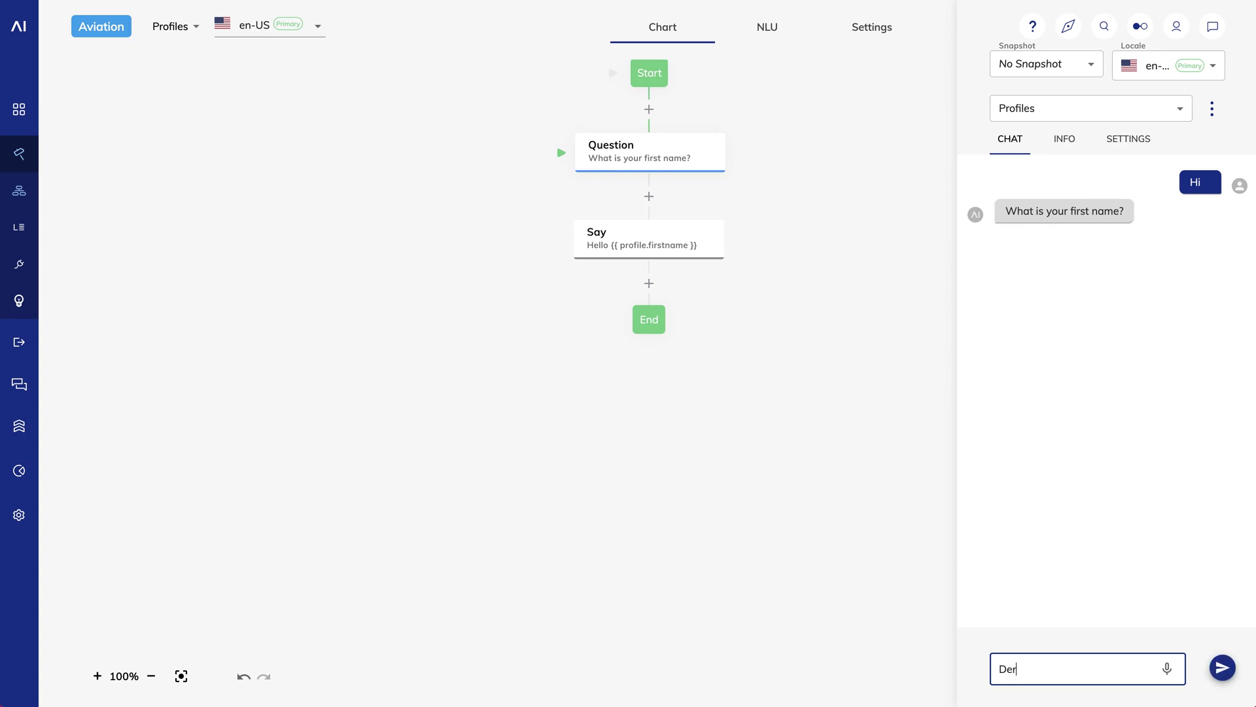
key(Return)
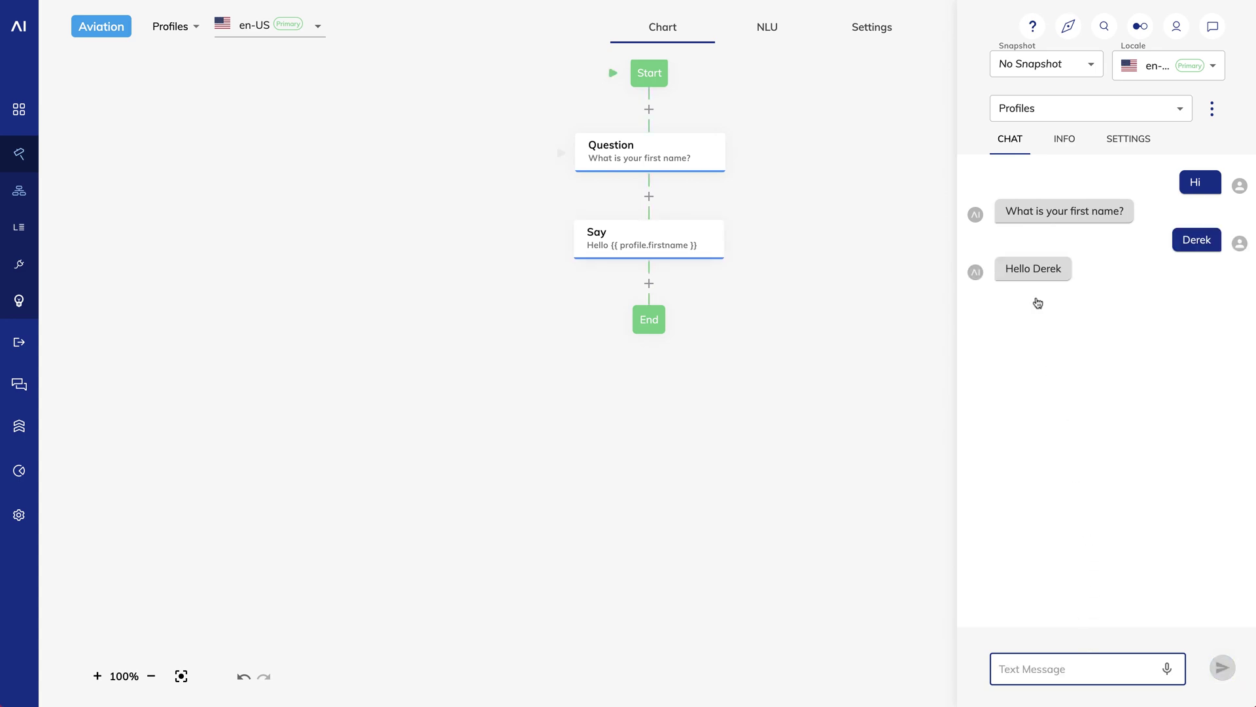
click(1064, 142)
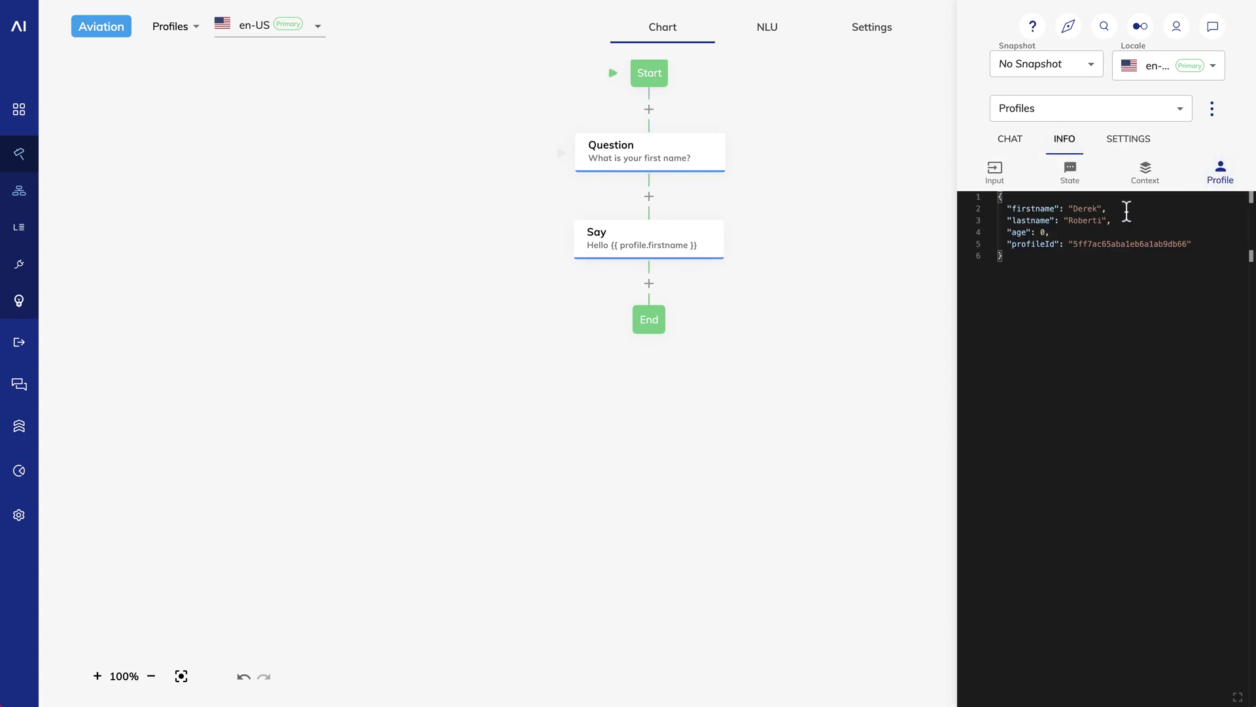
drag(1124, 210, 939, 213)
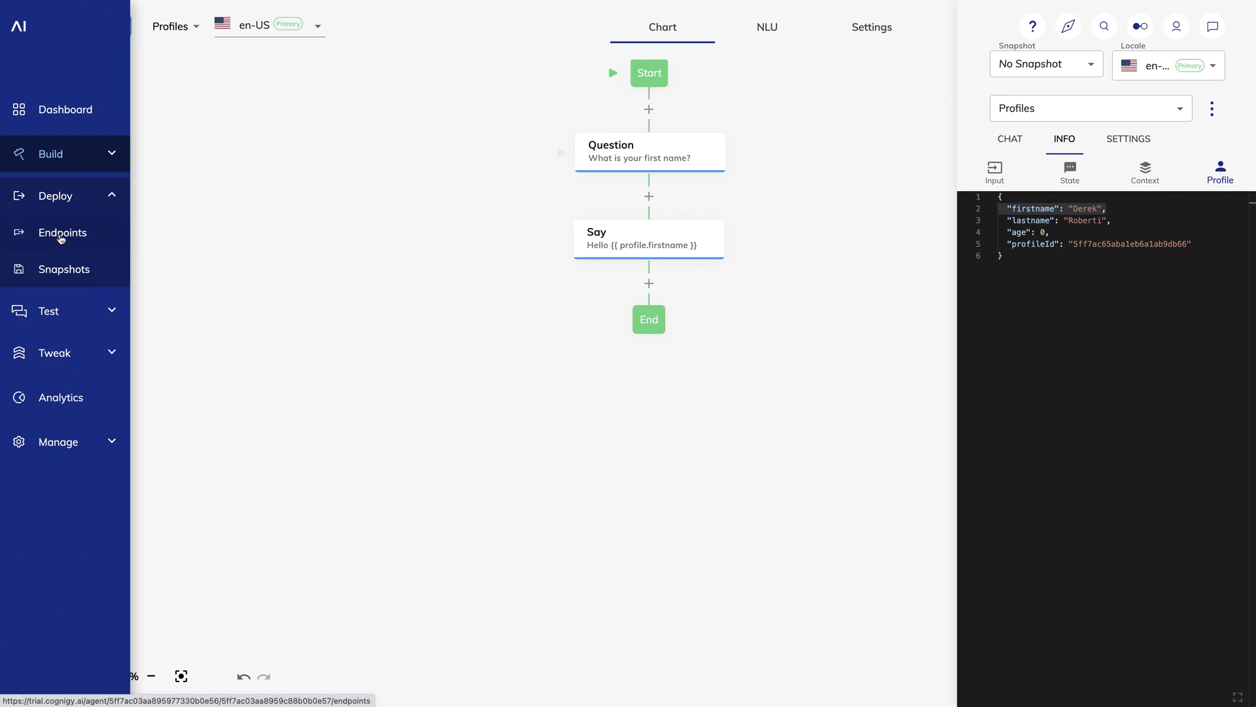
Open the Web endpoint and expand Data Management to show Contact Profiles enabled.
click(61, 239)
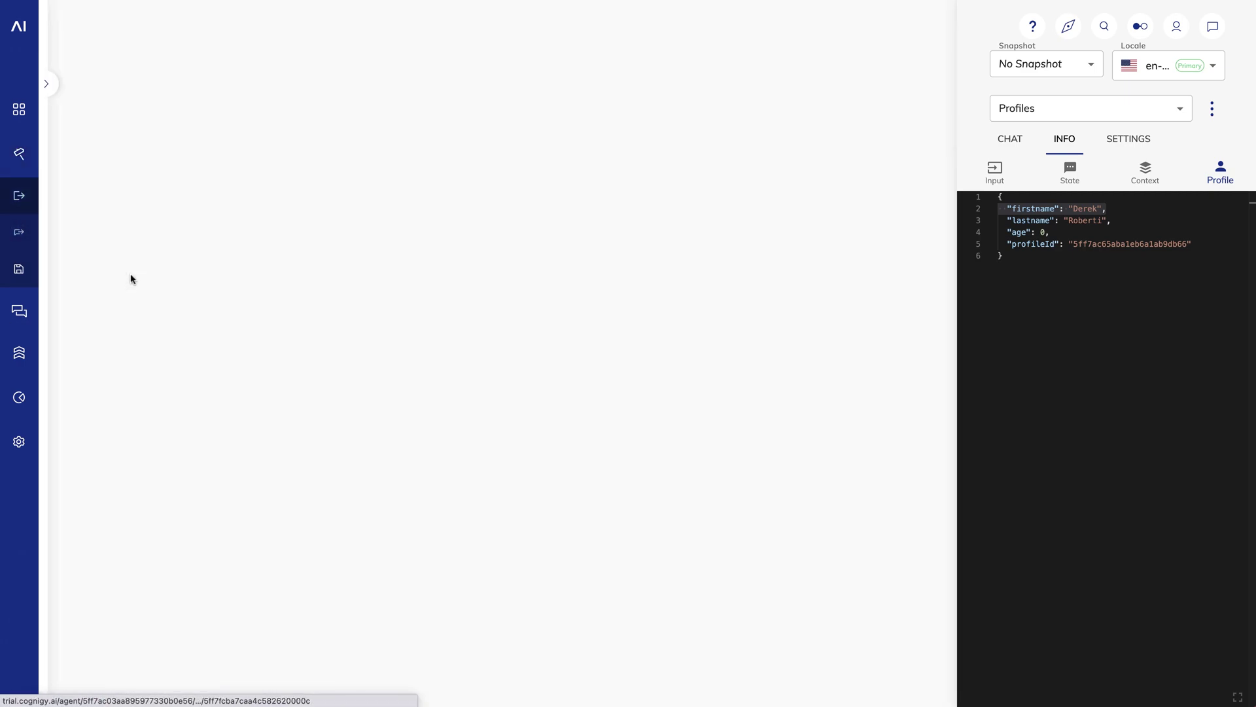
scroll(303, 443, down, 2)
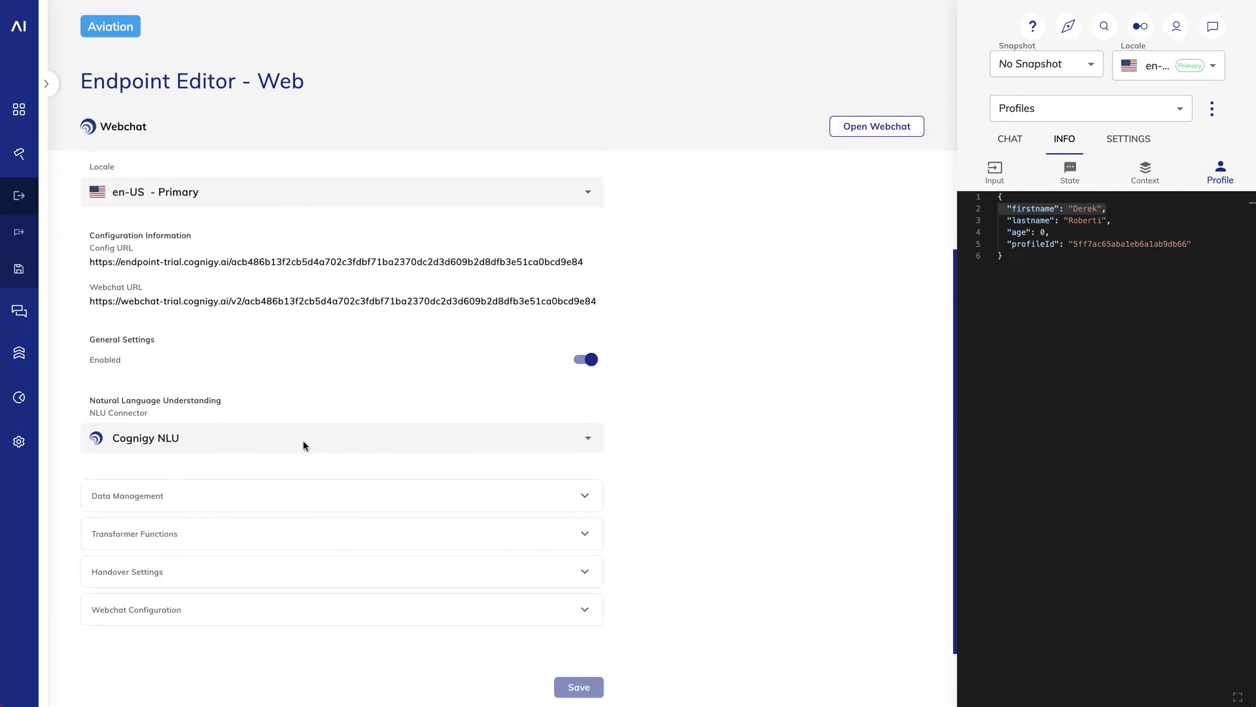
click(292, 508)
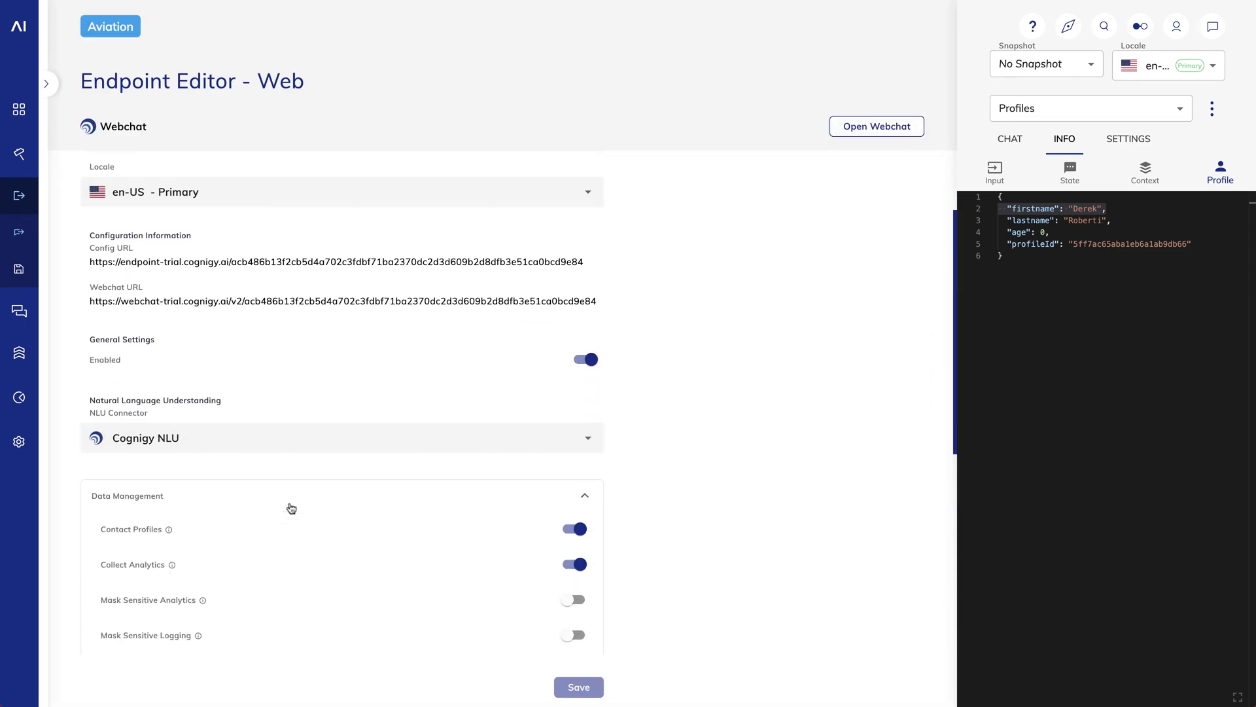
scroll(291, 508, down, 4)
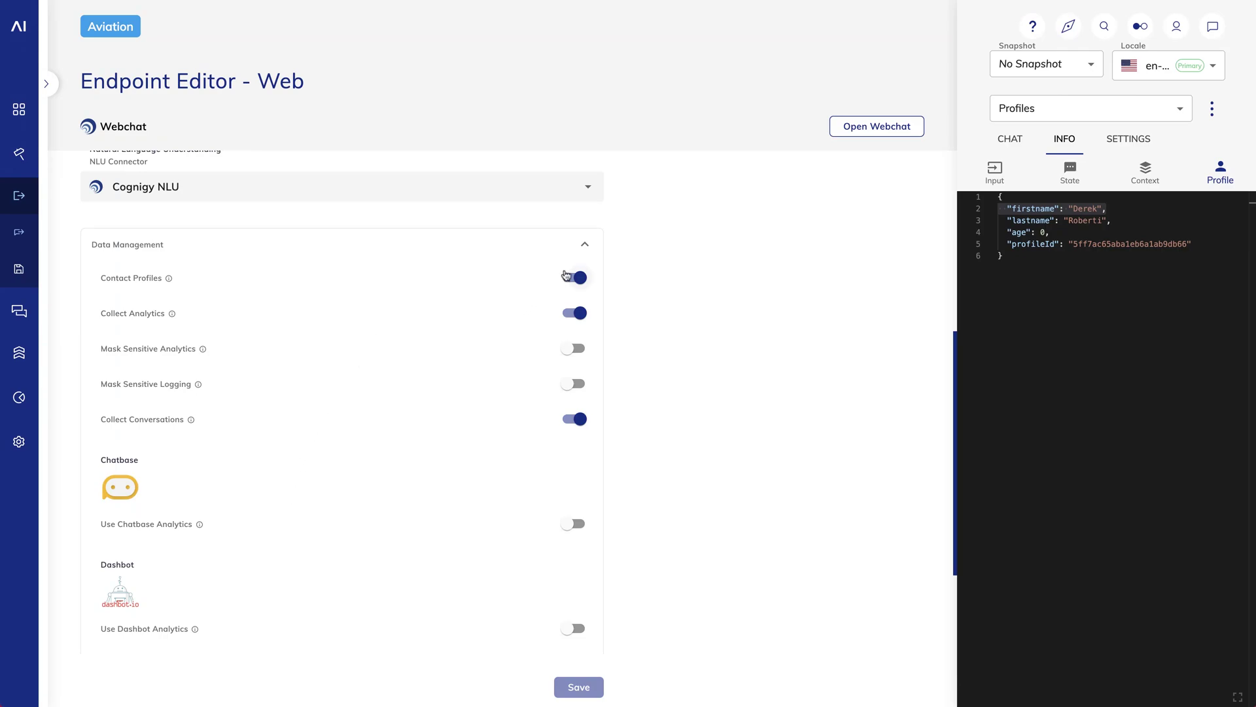